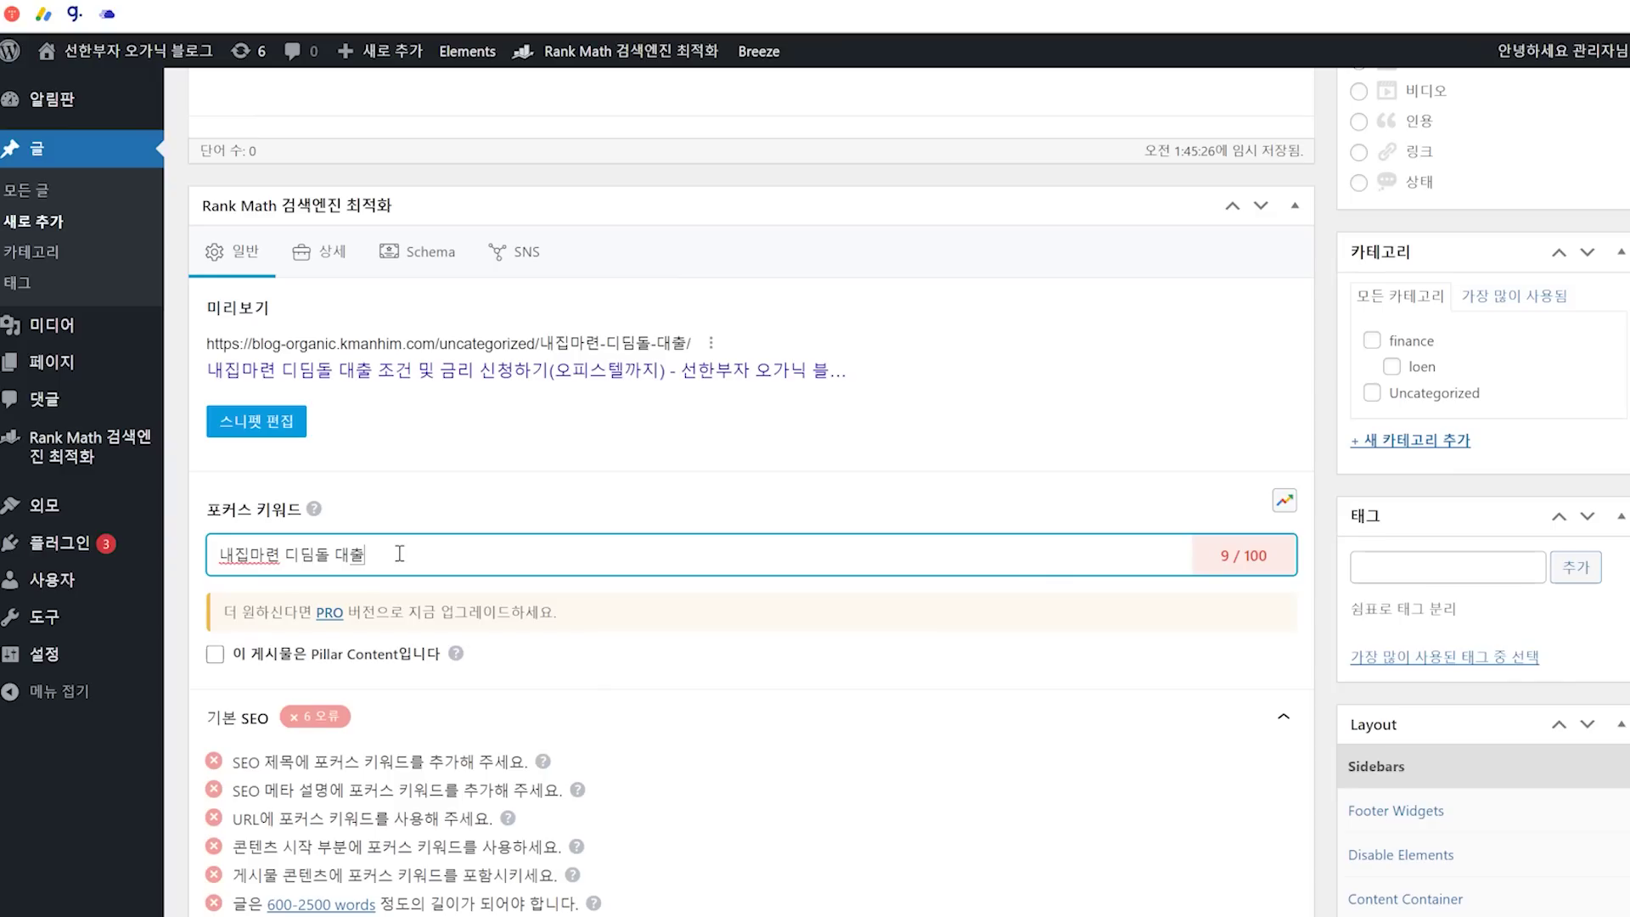
# Add "내집마련 디딤돌 대출" as the post's focus keyword and check the overall SEO score
pyautogui.press('Return')
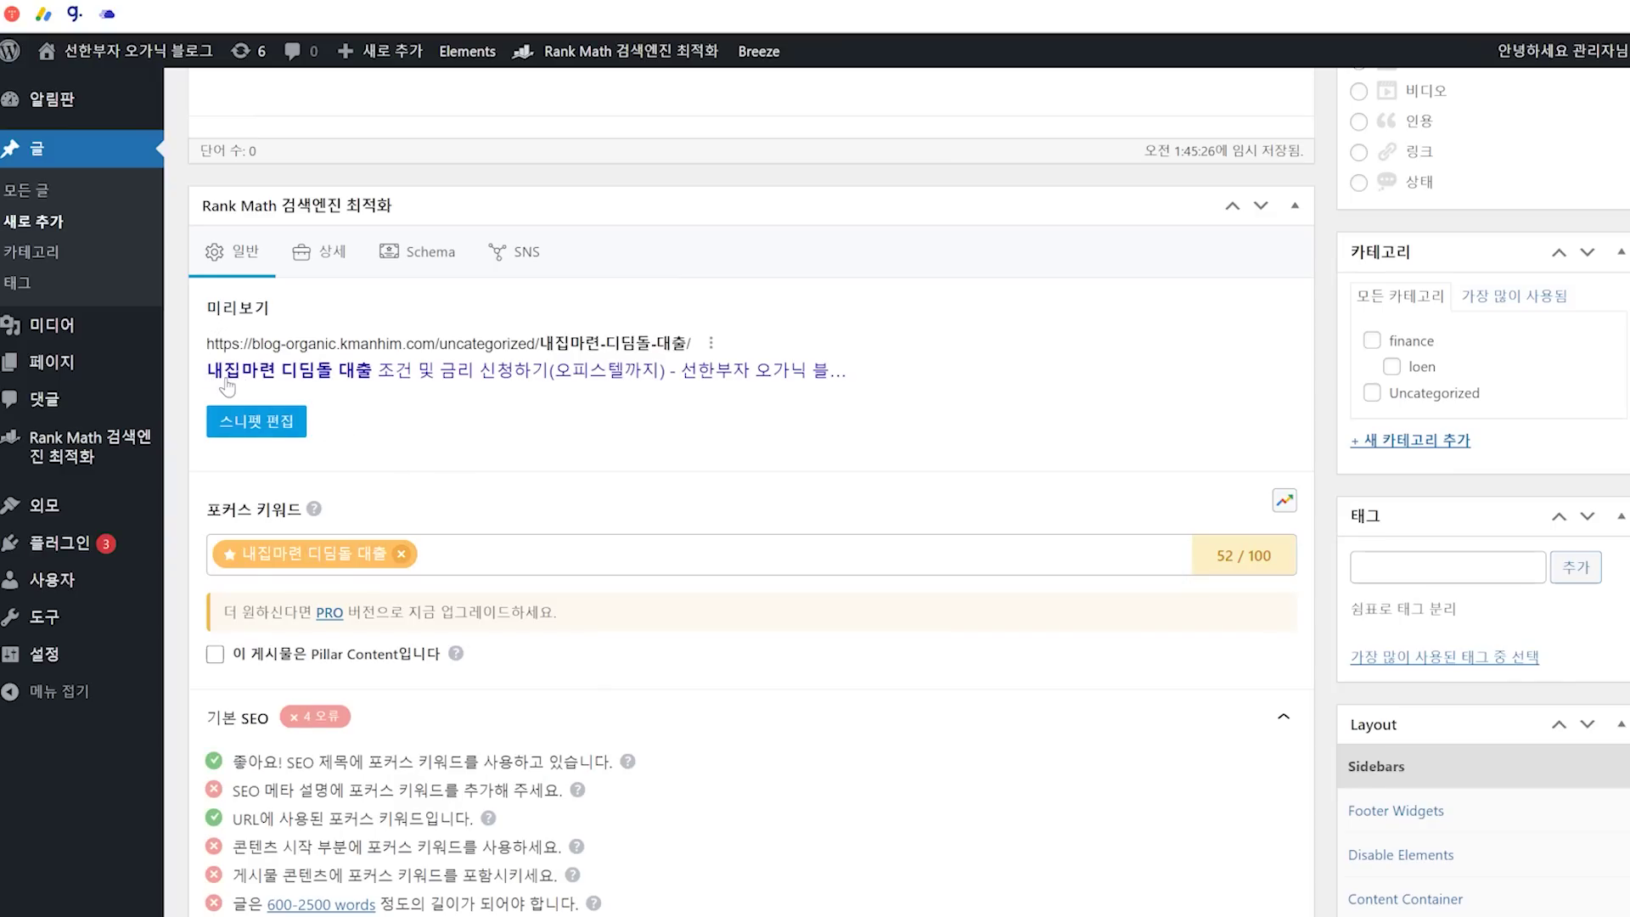
pyautogui.scroll(7, 1384, 595)
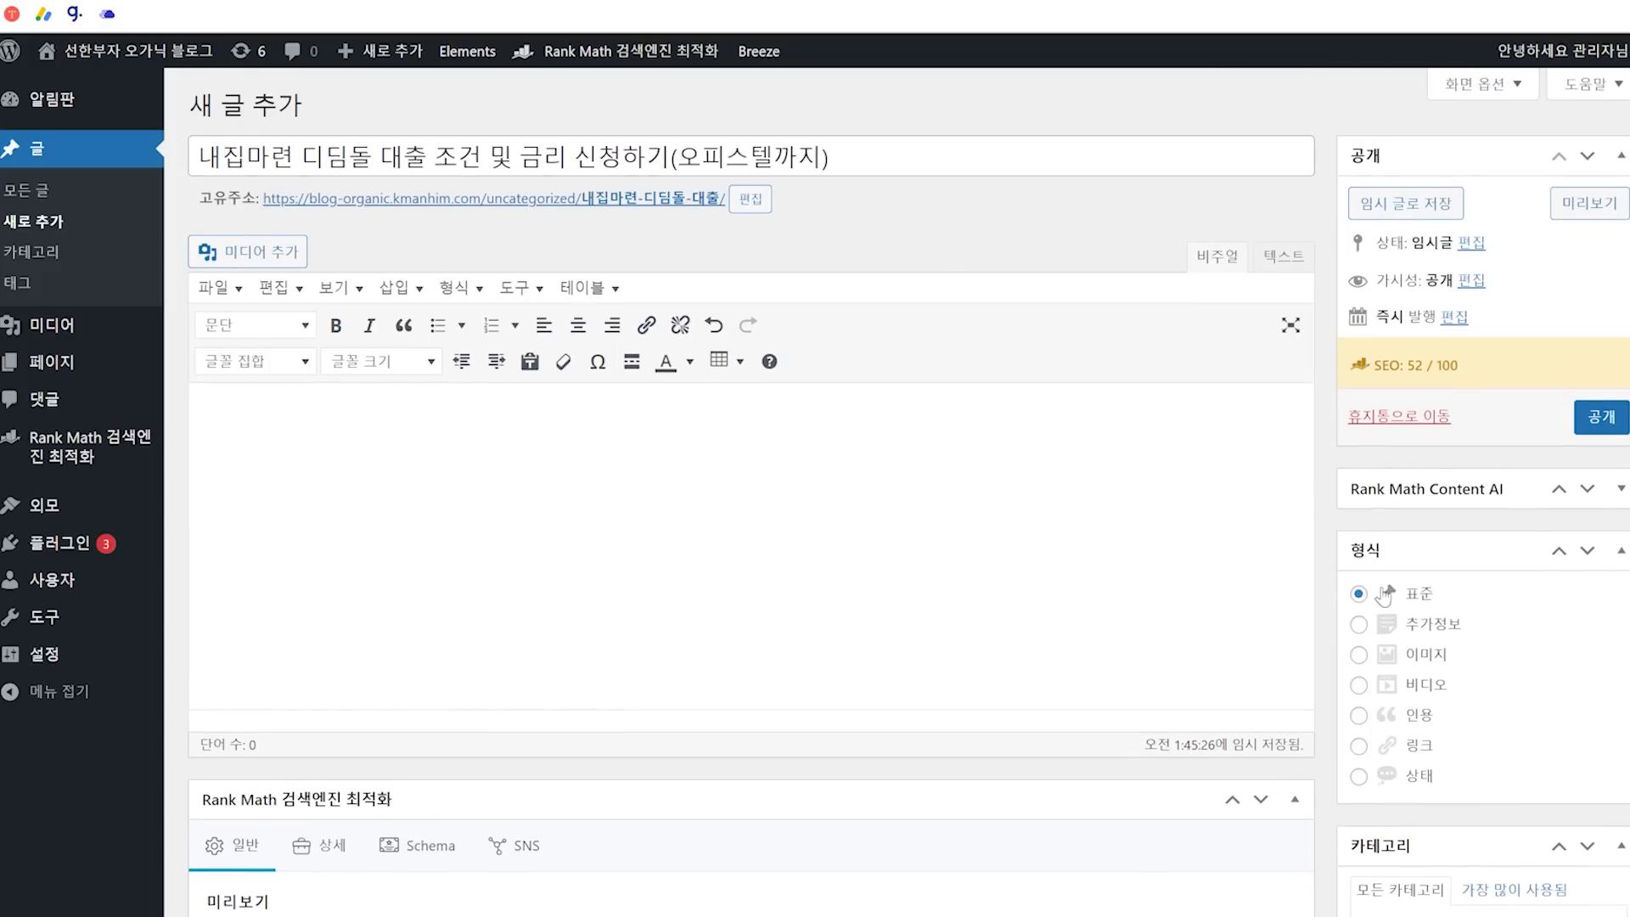
pyautogui.moveTo(1406, 365); pyautogui.dragTo(1429, 365)
pyautogui.click(1445, 366)
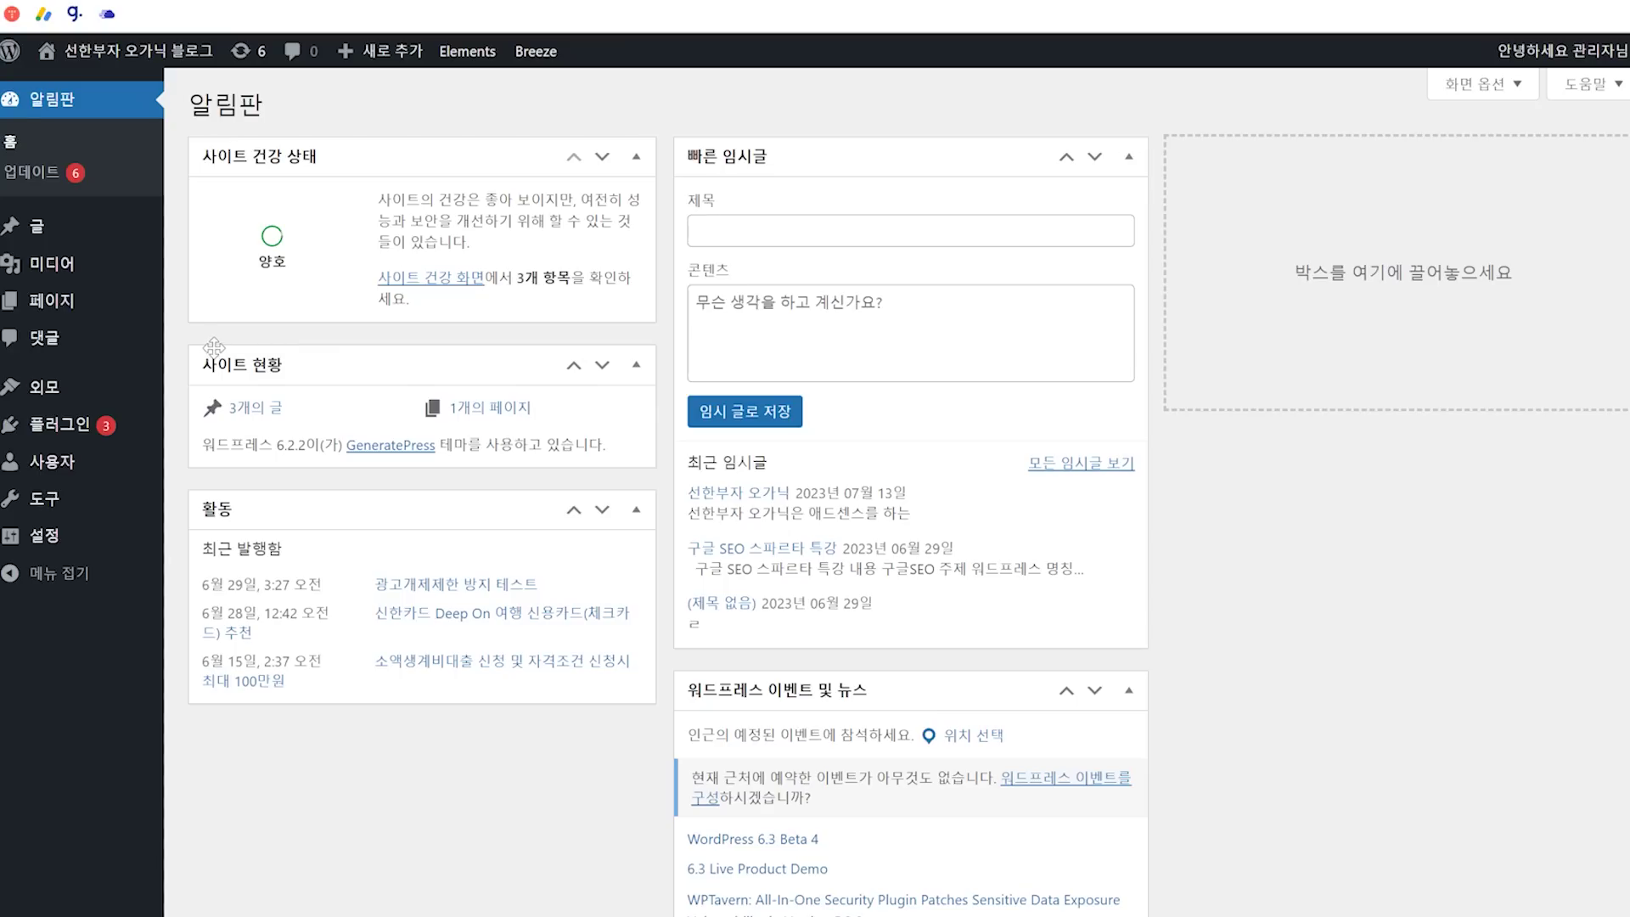
# Open the page for adding new plugins and search for "rank"
pyautogui.moveTo(102, 428)
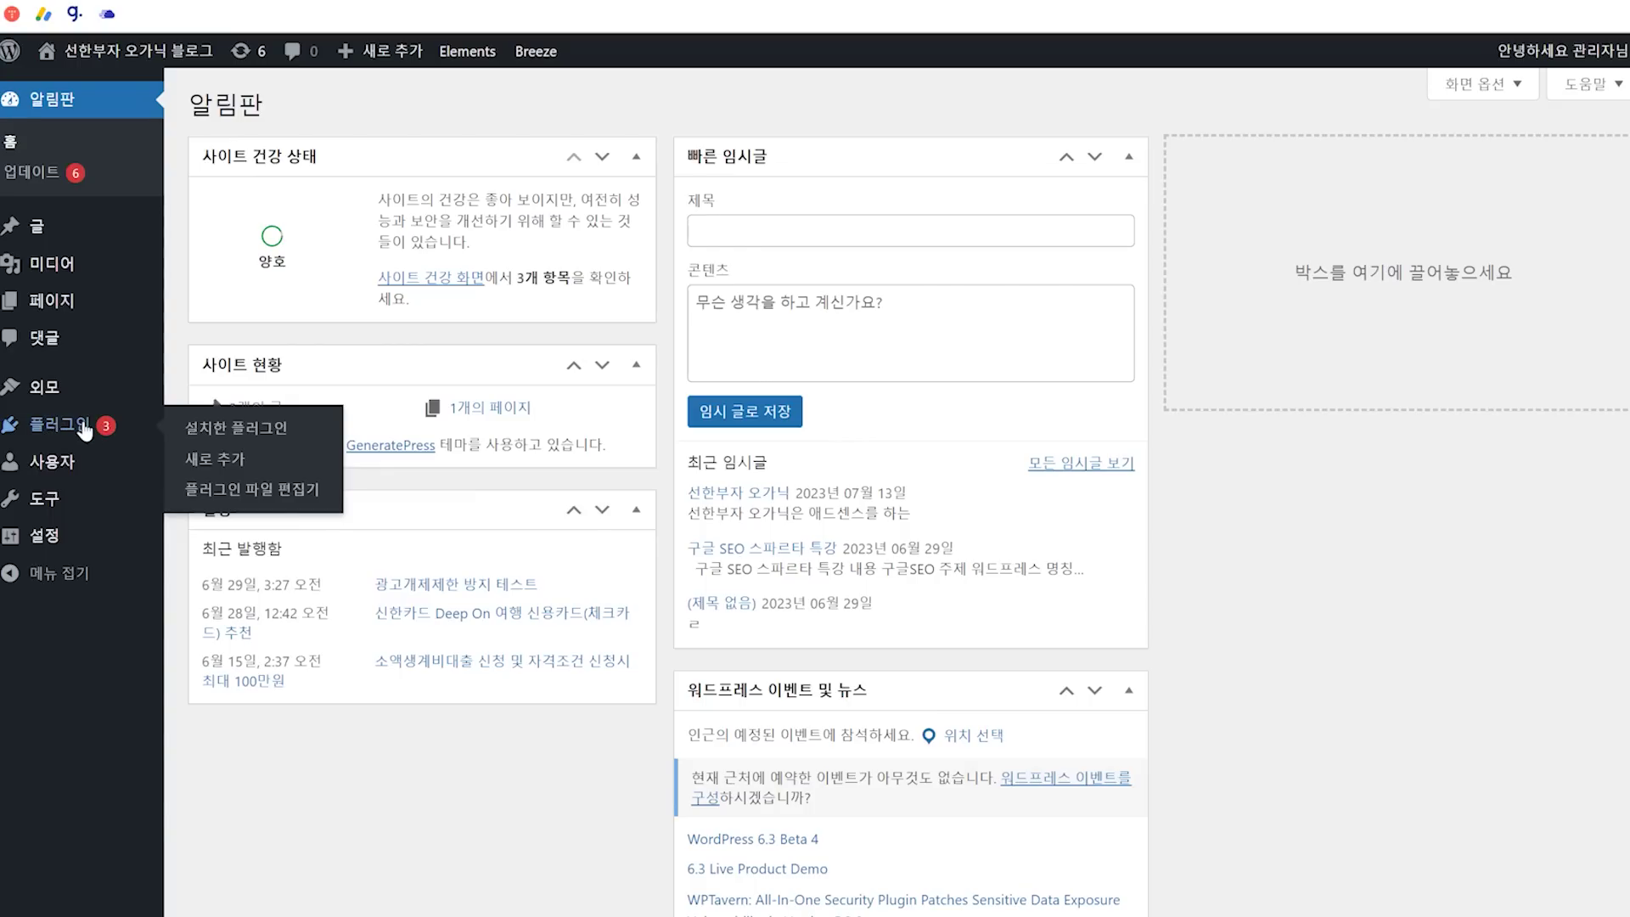
pyautogui.click(219, 459)
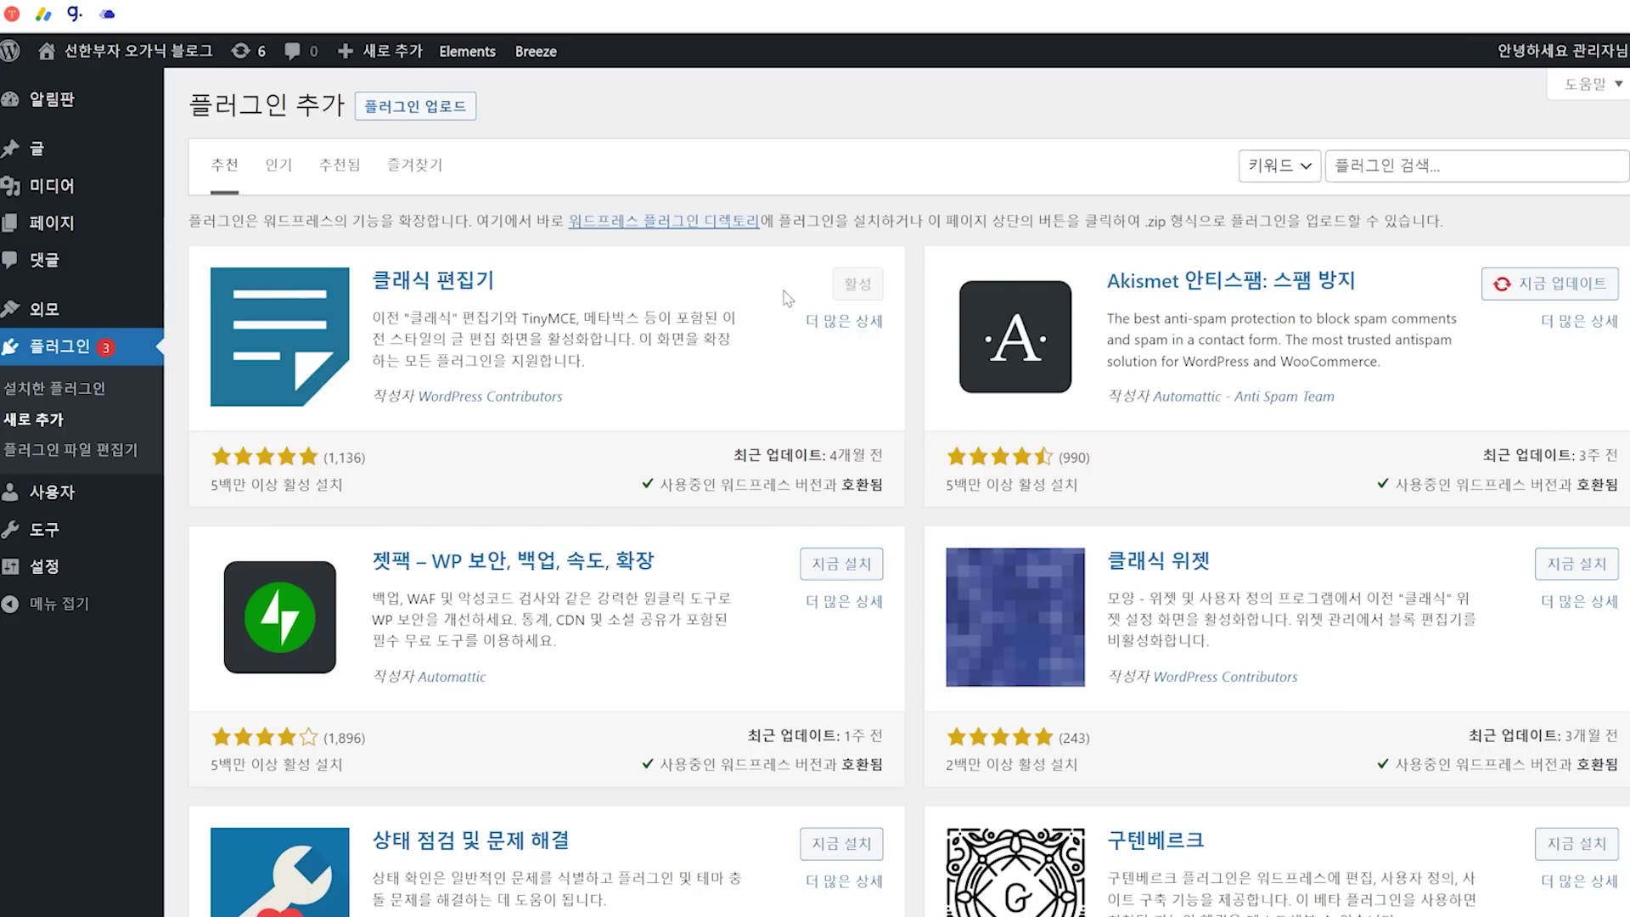
pyautogui.click(1443, 166)
pyautogui.write('ㄹ')
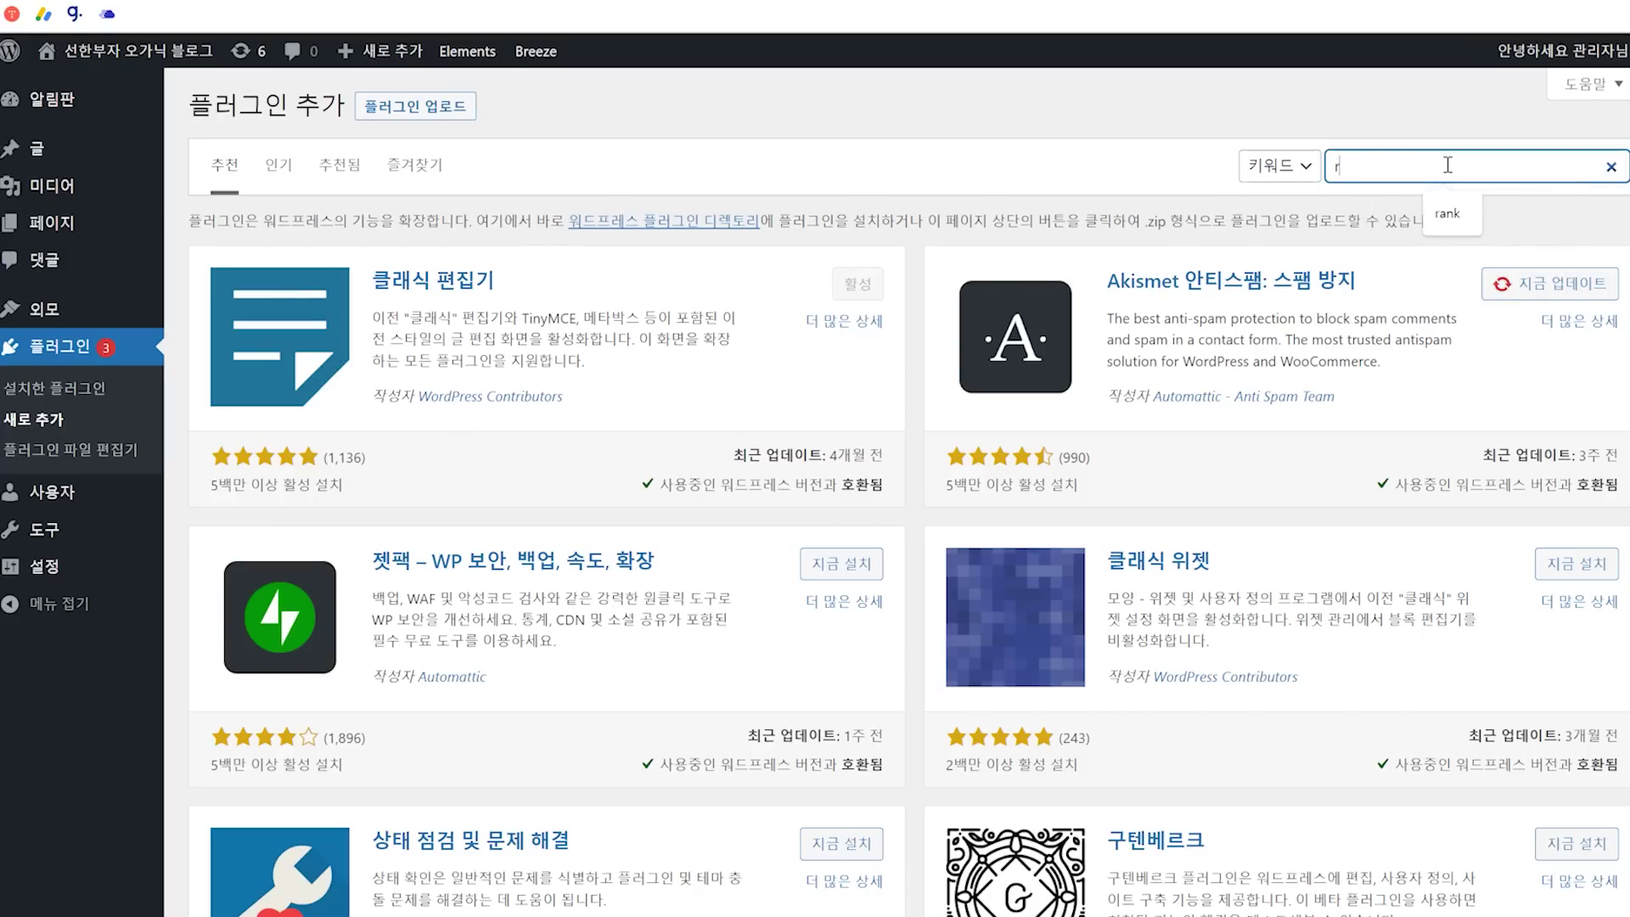
pyautogui.press('BackSpace')
pyautogui.write('rank')
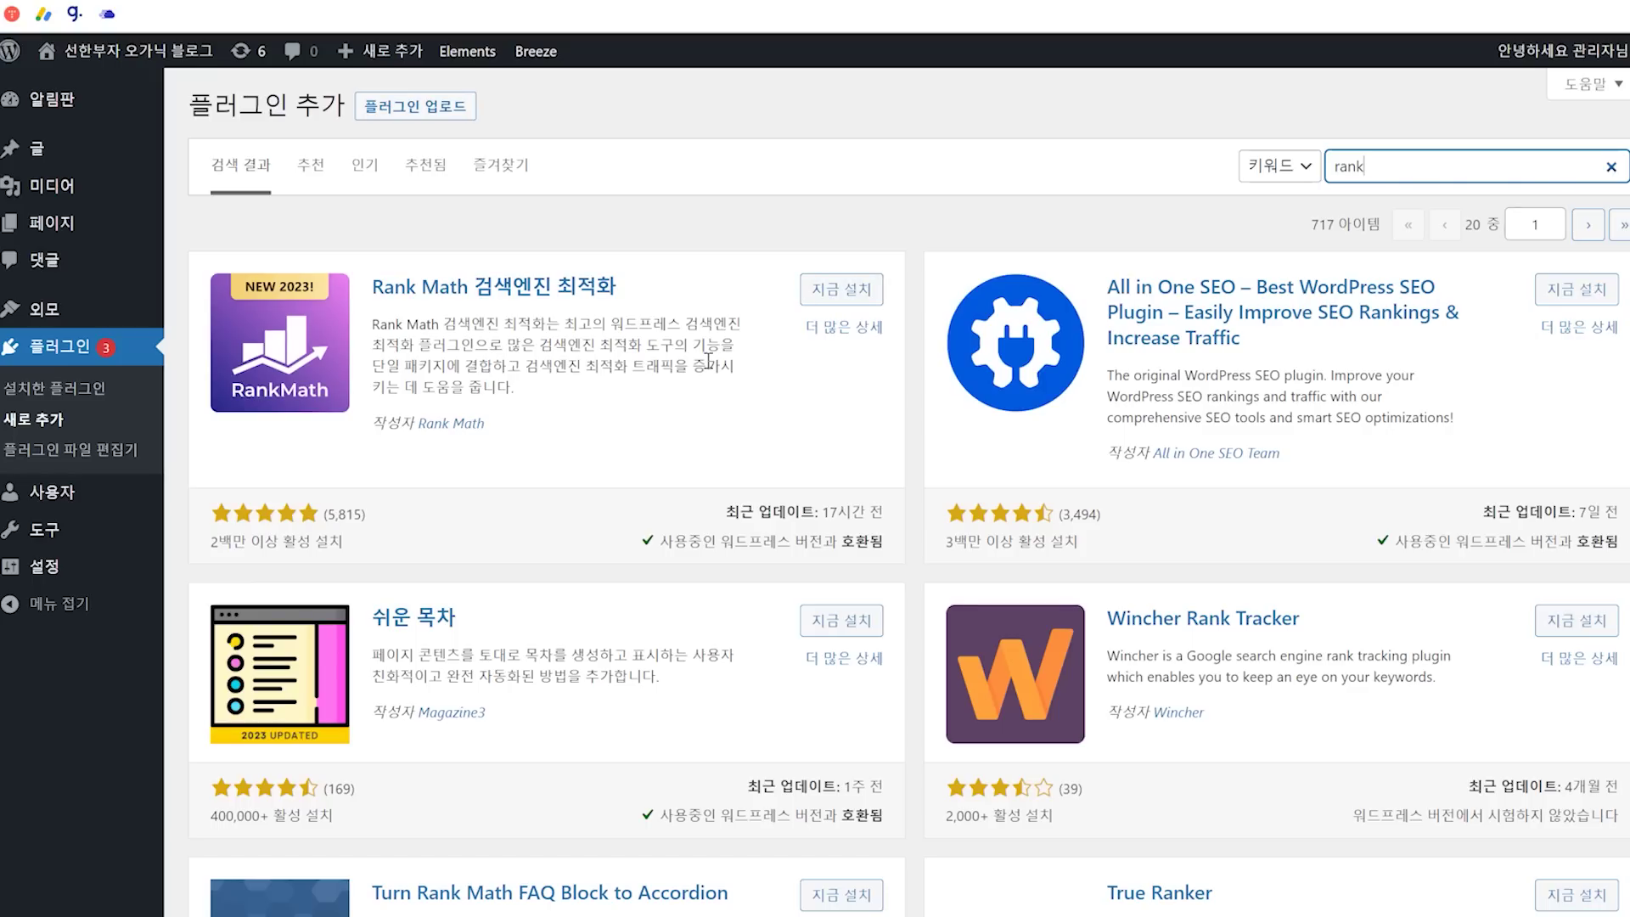
# Compare the last update dates of the plugins in the search results
pyautogui.scroll(-1, 713, 369)
pyautogui.moveTo(725, 416); pyautogui.dragTo(839, 418)
pyautogui.click(860, 411)
pyautogui.moveTo(1484, 413); pyautogui.dragTo(1622, 414)
pyautogui.click(1623, 382)
pyautogui.scroll(-1, 1191, 416)
pyautogui.scroll(-3, 899, 555)
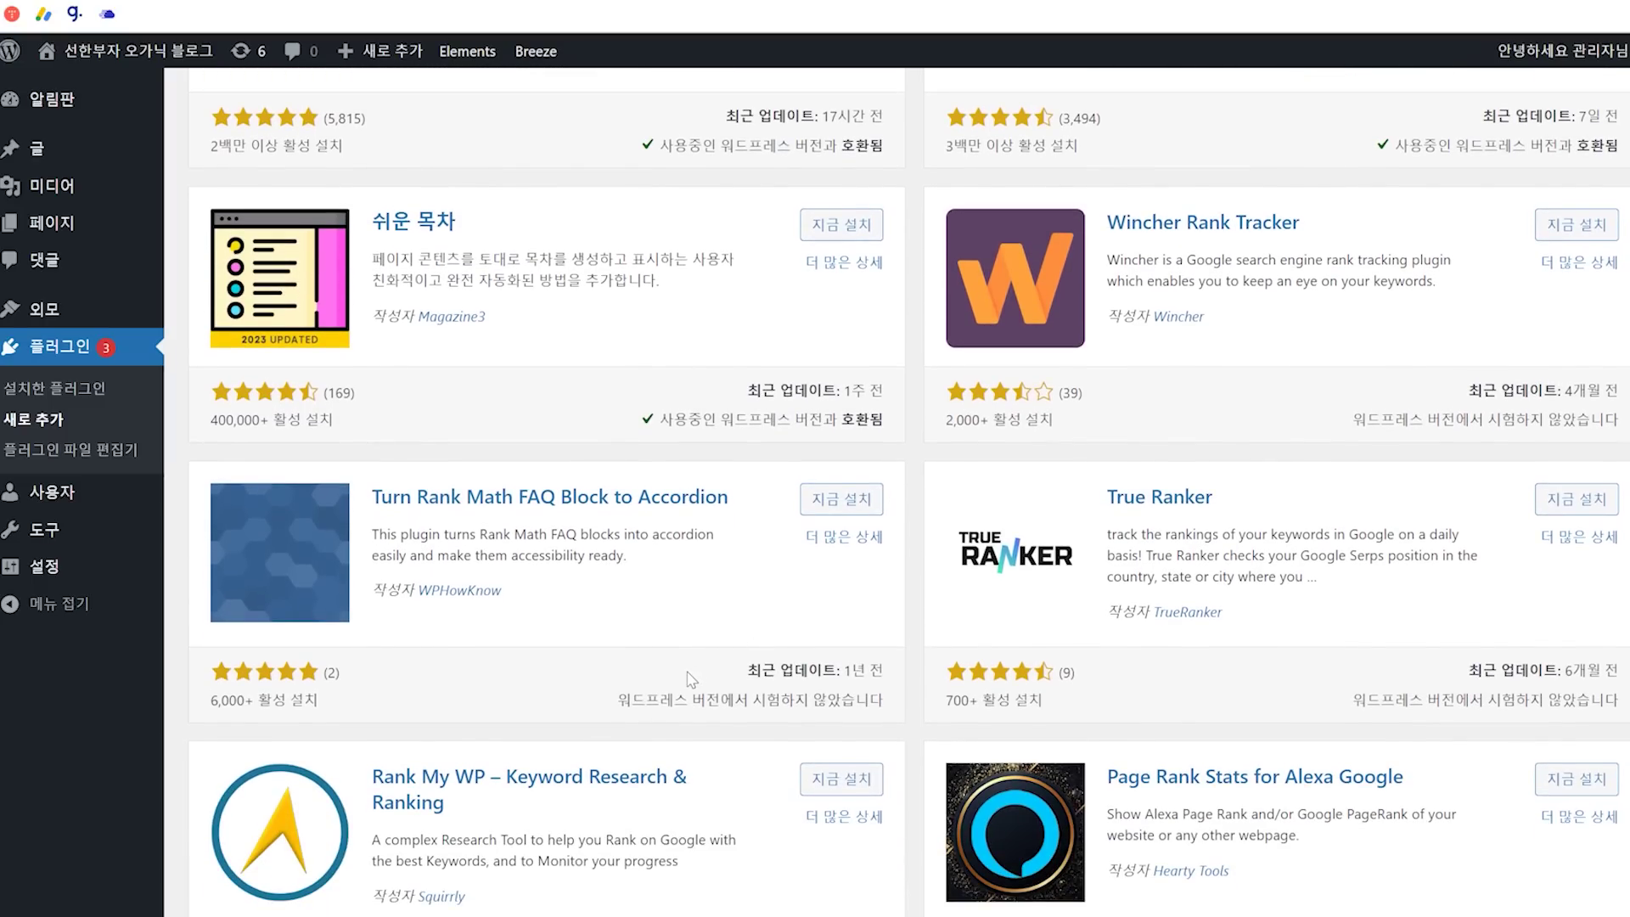
pyautogui.moveTo(741, 671); pyautogui.dragTo(883, 671)
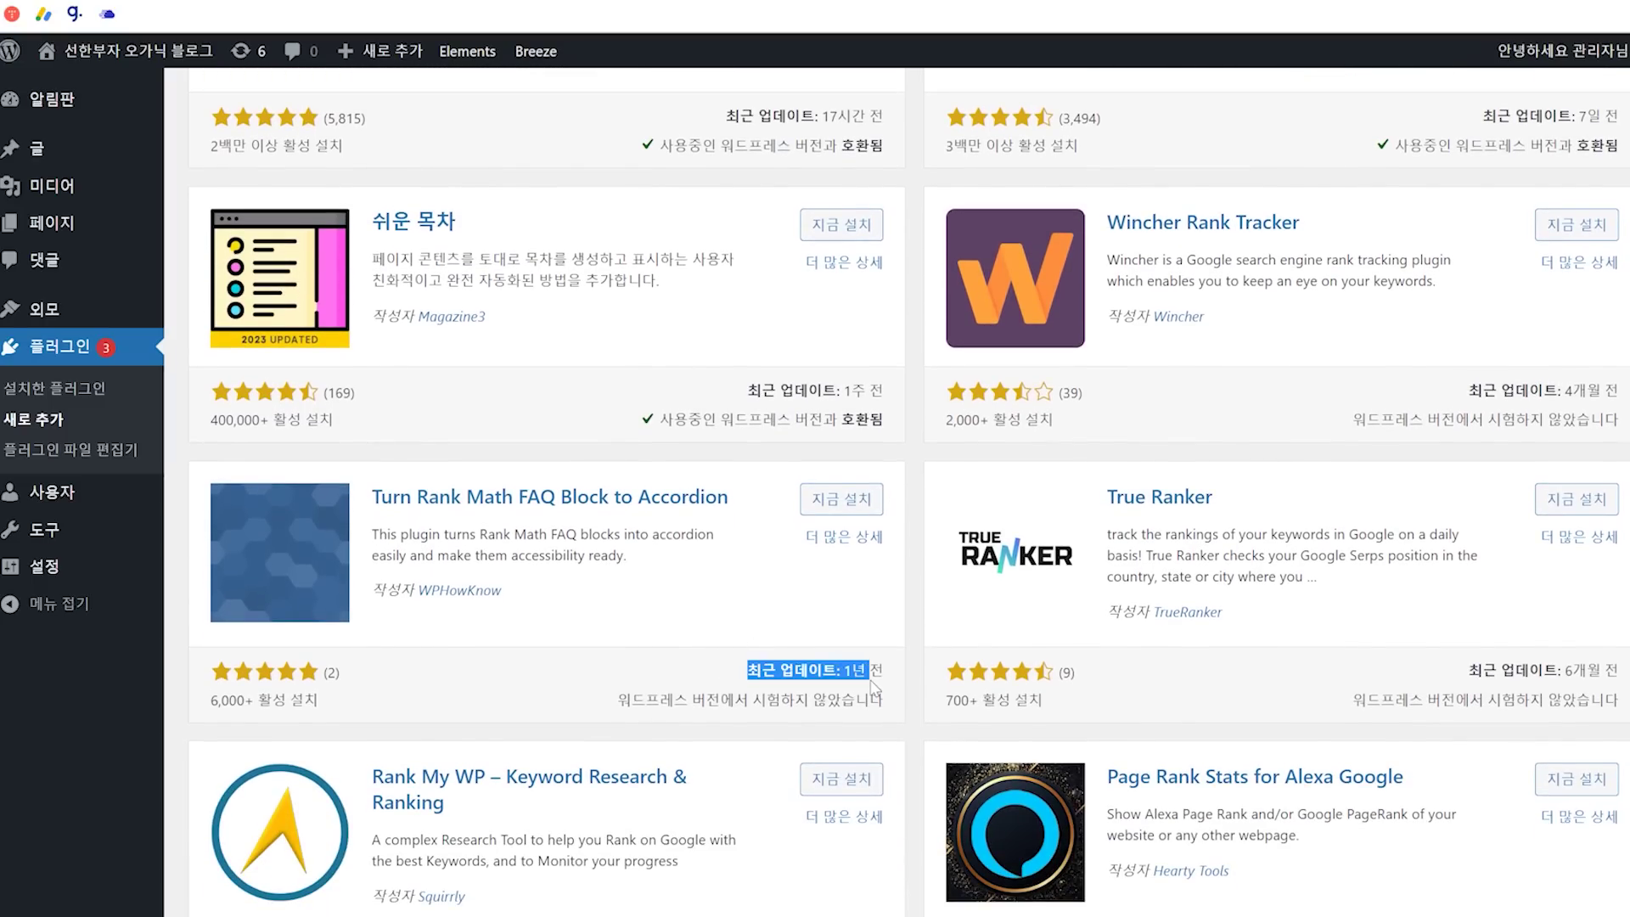
pyautogui.click(875, 662)
pyautogui.scroll(4, 849, 656)
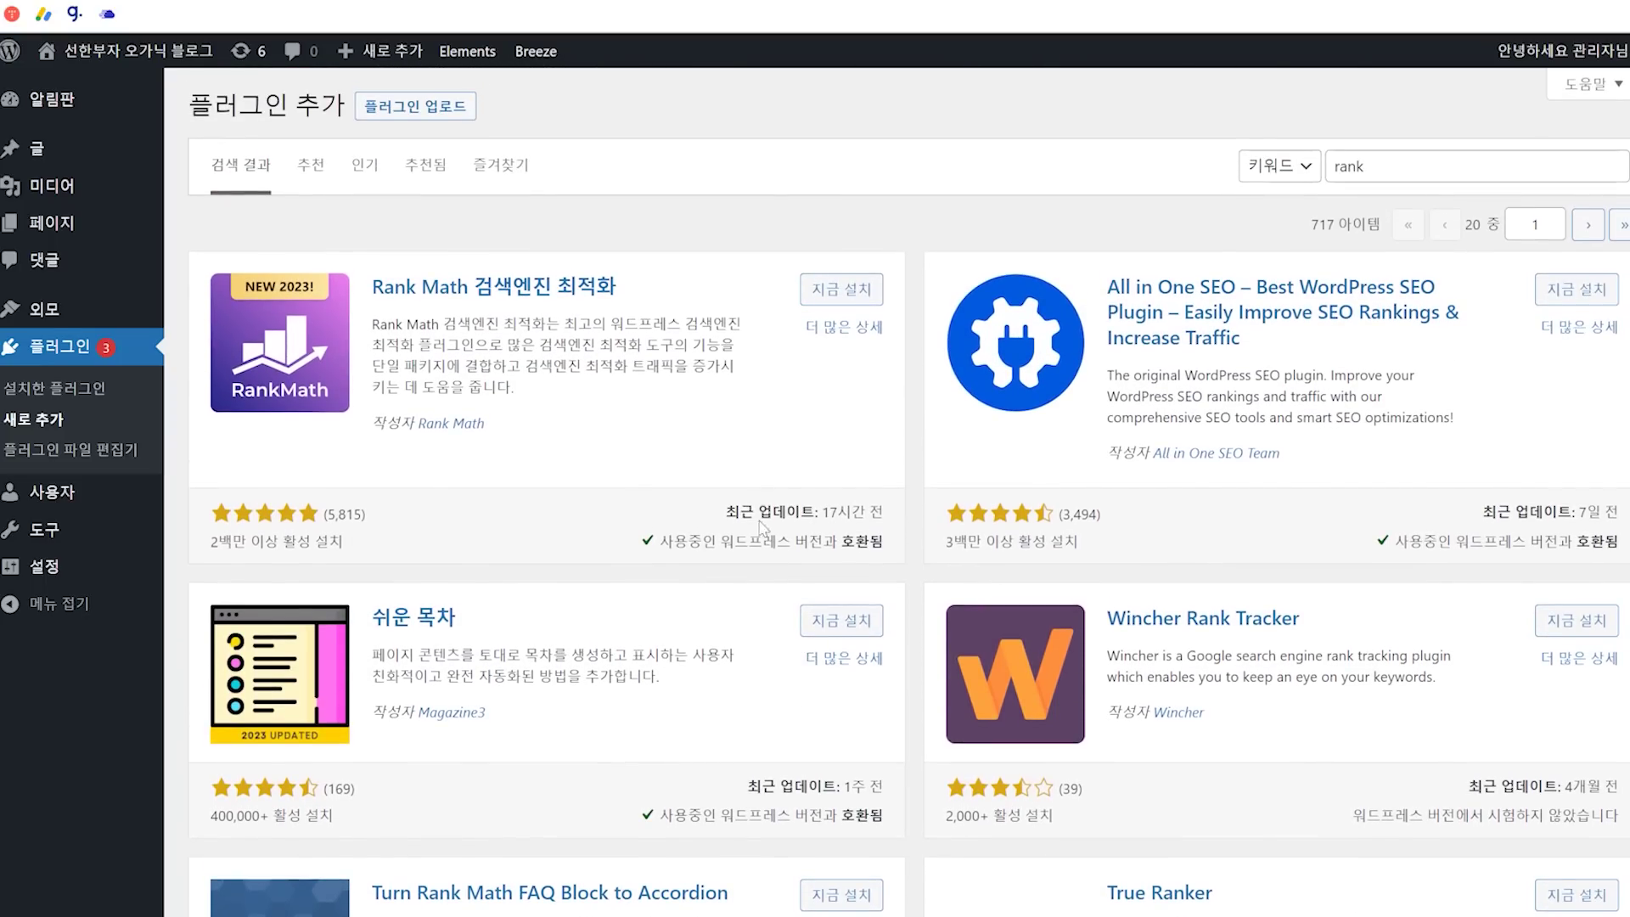
# Check the Rank Math 검색엔진 최적화 plugin's last update date, then install and activate it
pyautogui.moveTo(723, 514); pyautogui.dragTo(875, 509)
pyautogui.click(865, 507)
pyautogui.click(820, 292)
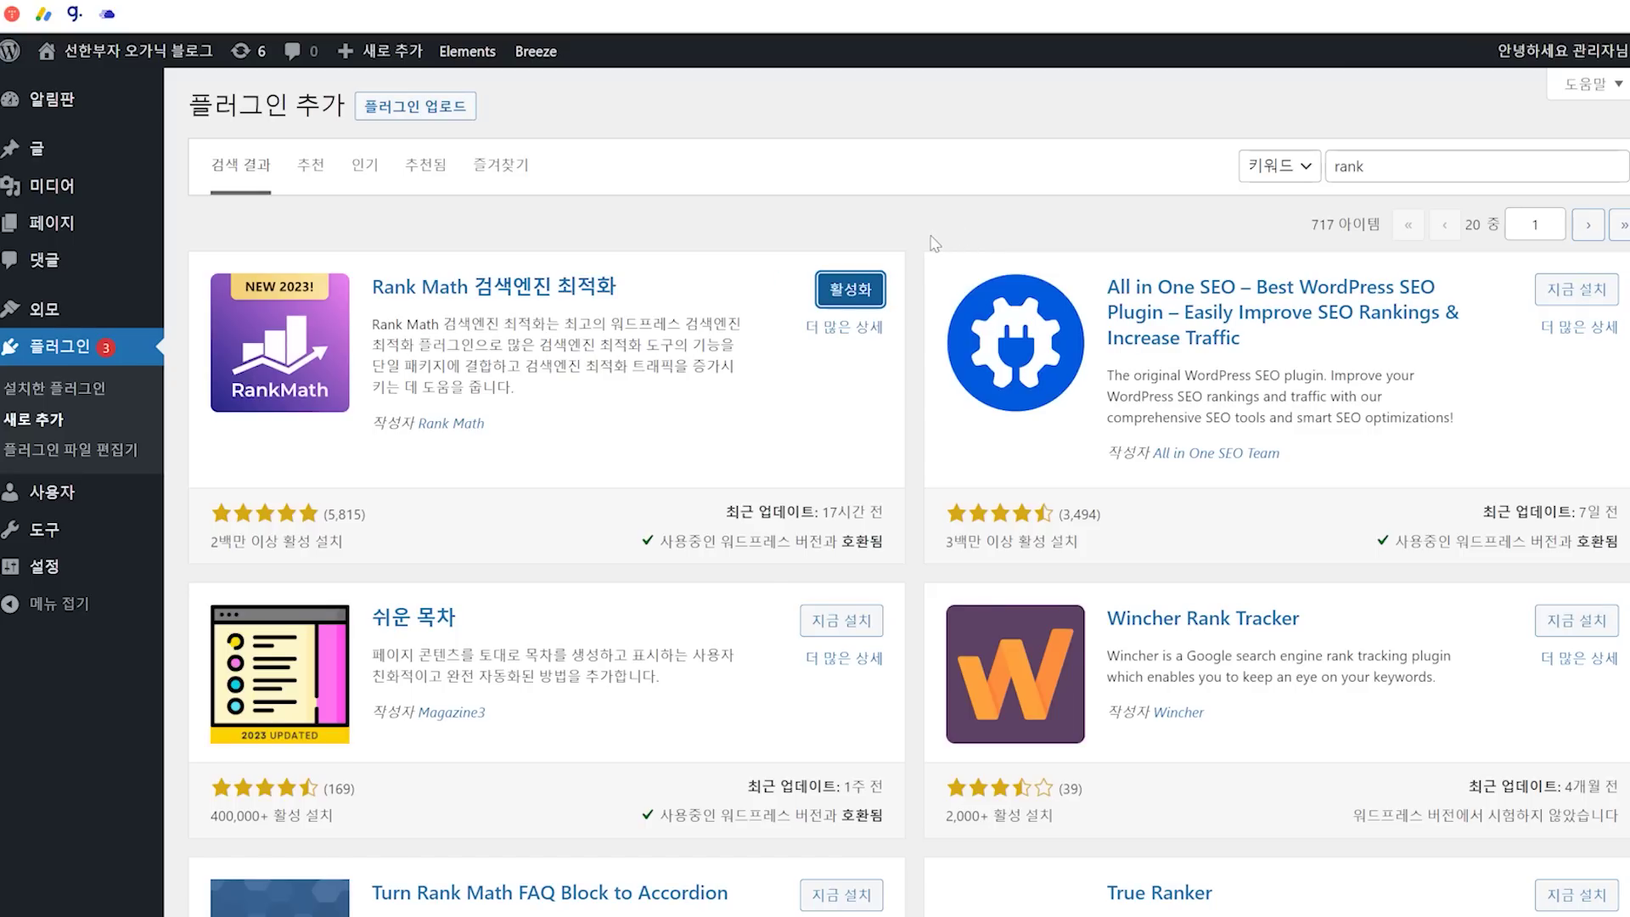
pyautogui.click(853, 291)
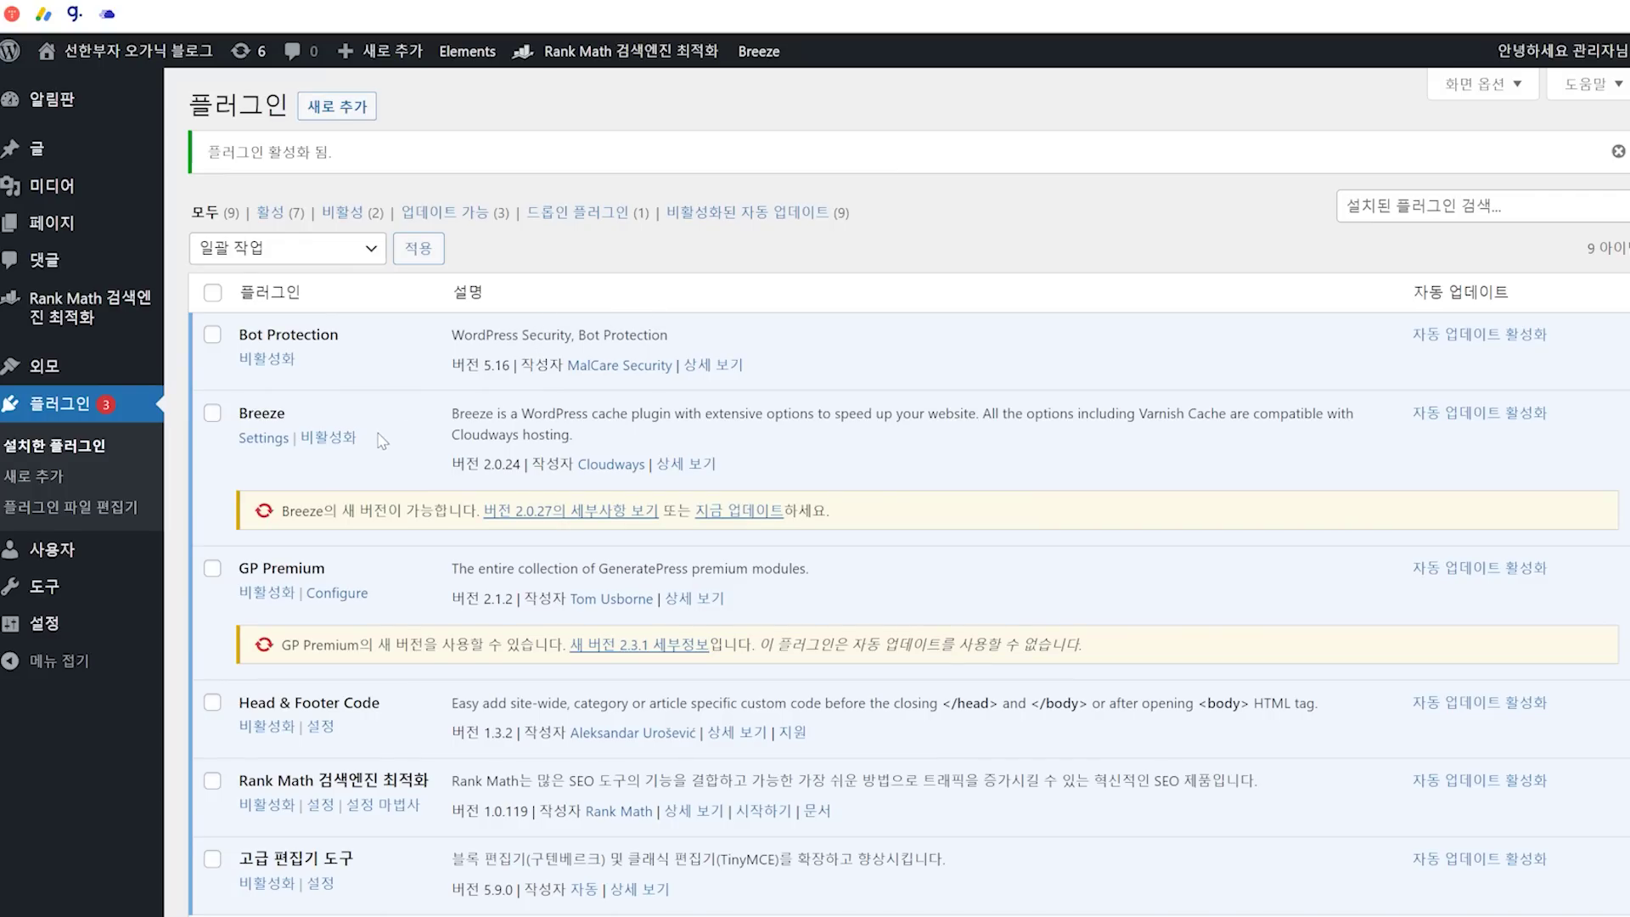
# Go to the list of all posts and create a new post
pyautogui.moveTo(45, 153)
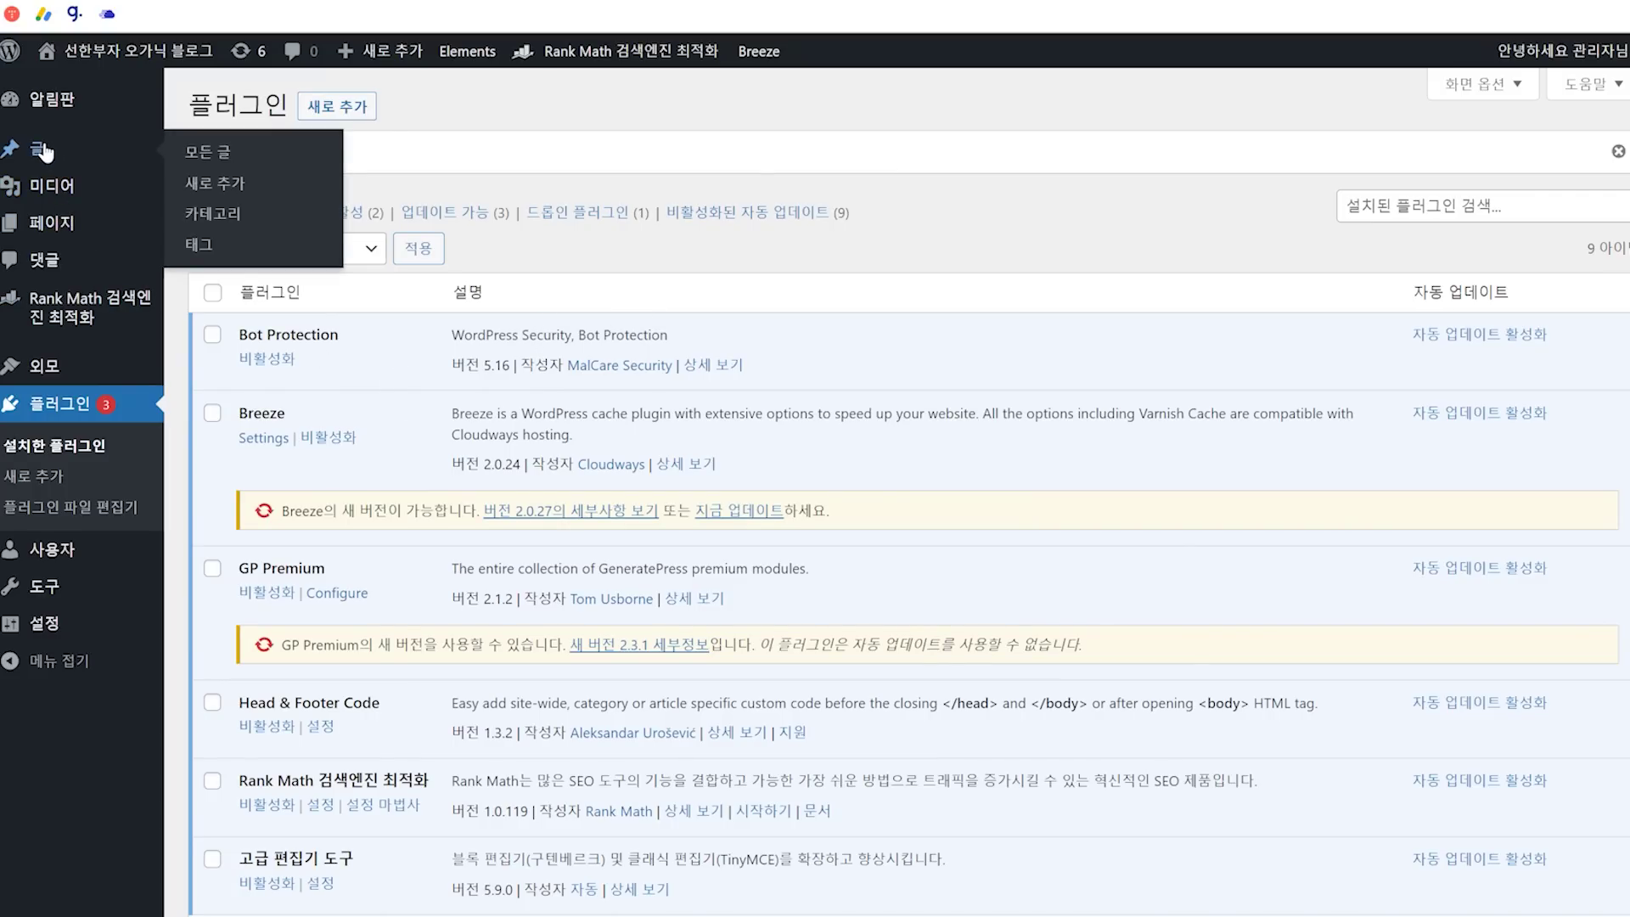
pyautogui.click(231, 157)
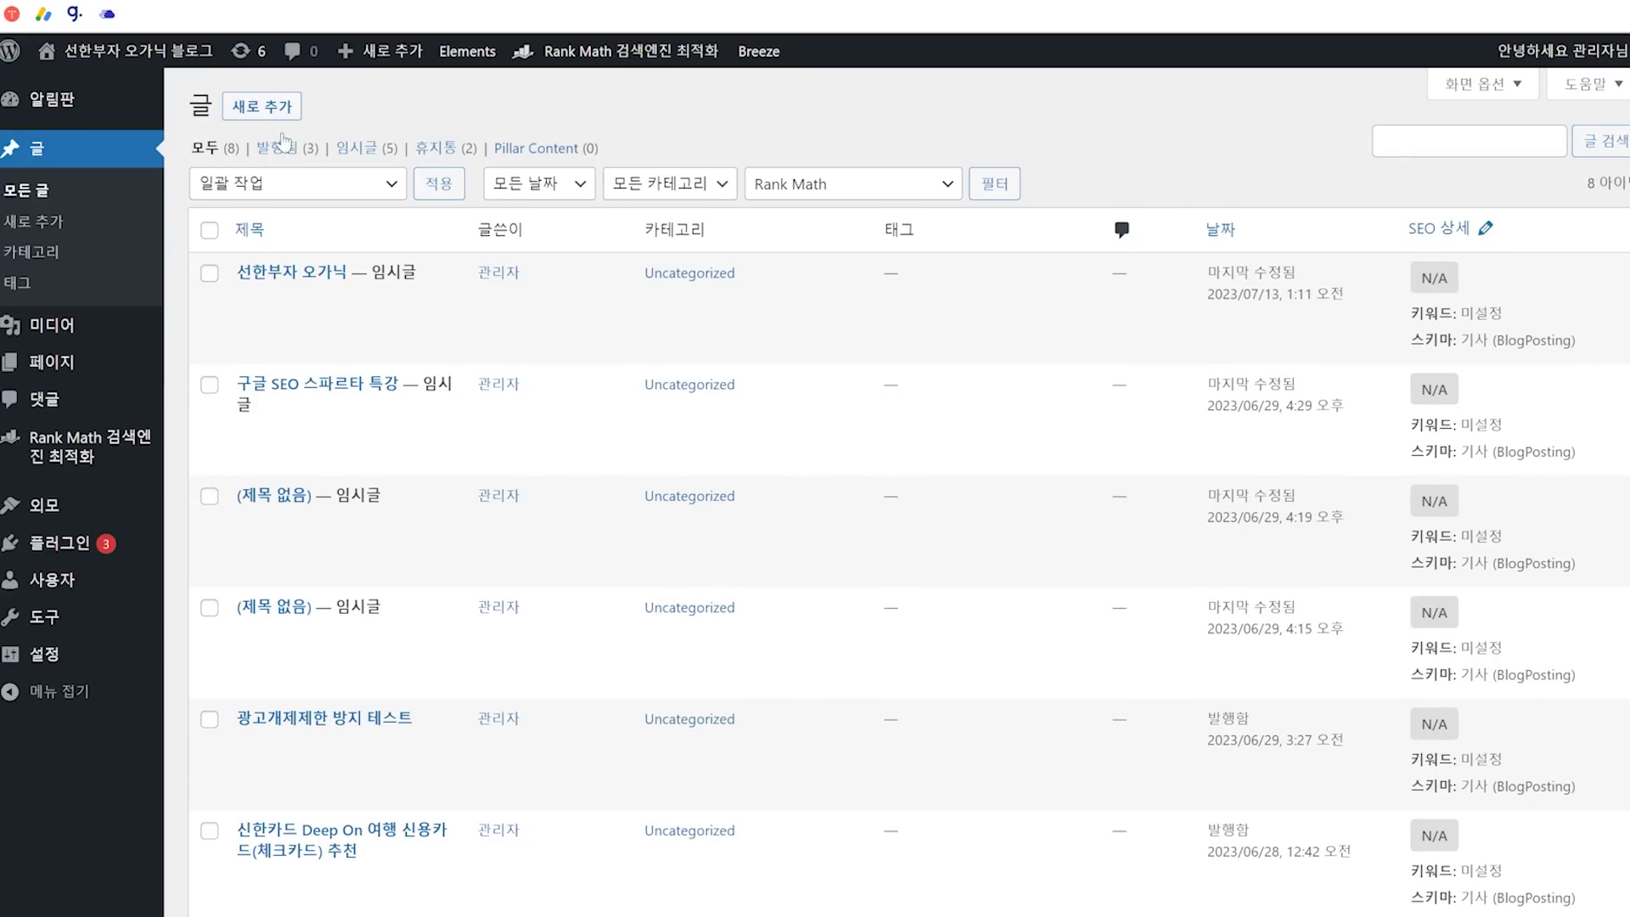
pyautogui.click(283, 106)
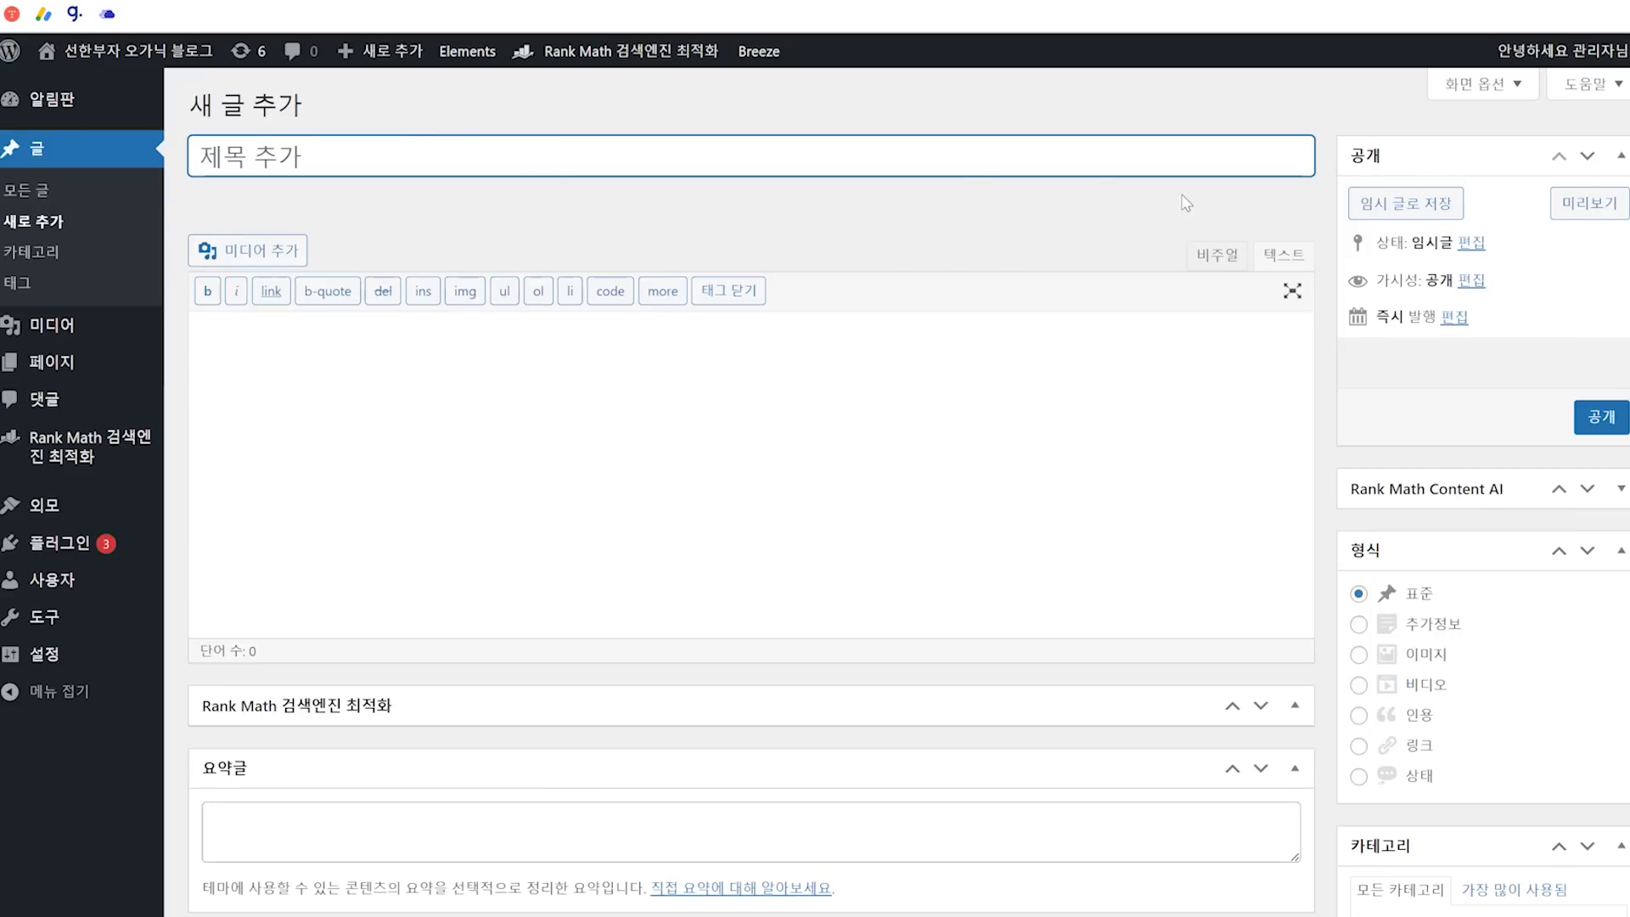
# Review the empty post's SEO score, focus keyword setting and Rank Math checklist
pyautogui.moveTo(1369, 366); pyautogui.dragTo(1458, 367)
pyautogui.click(1470, 368)
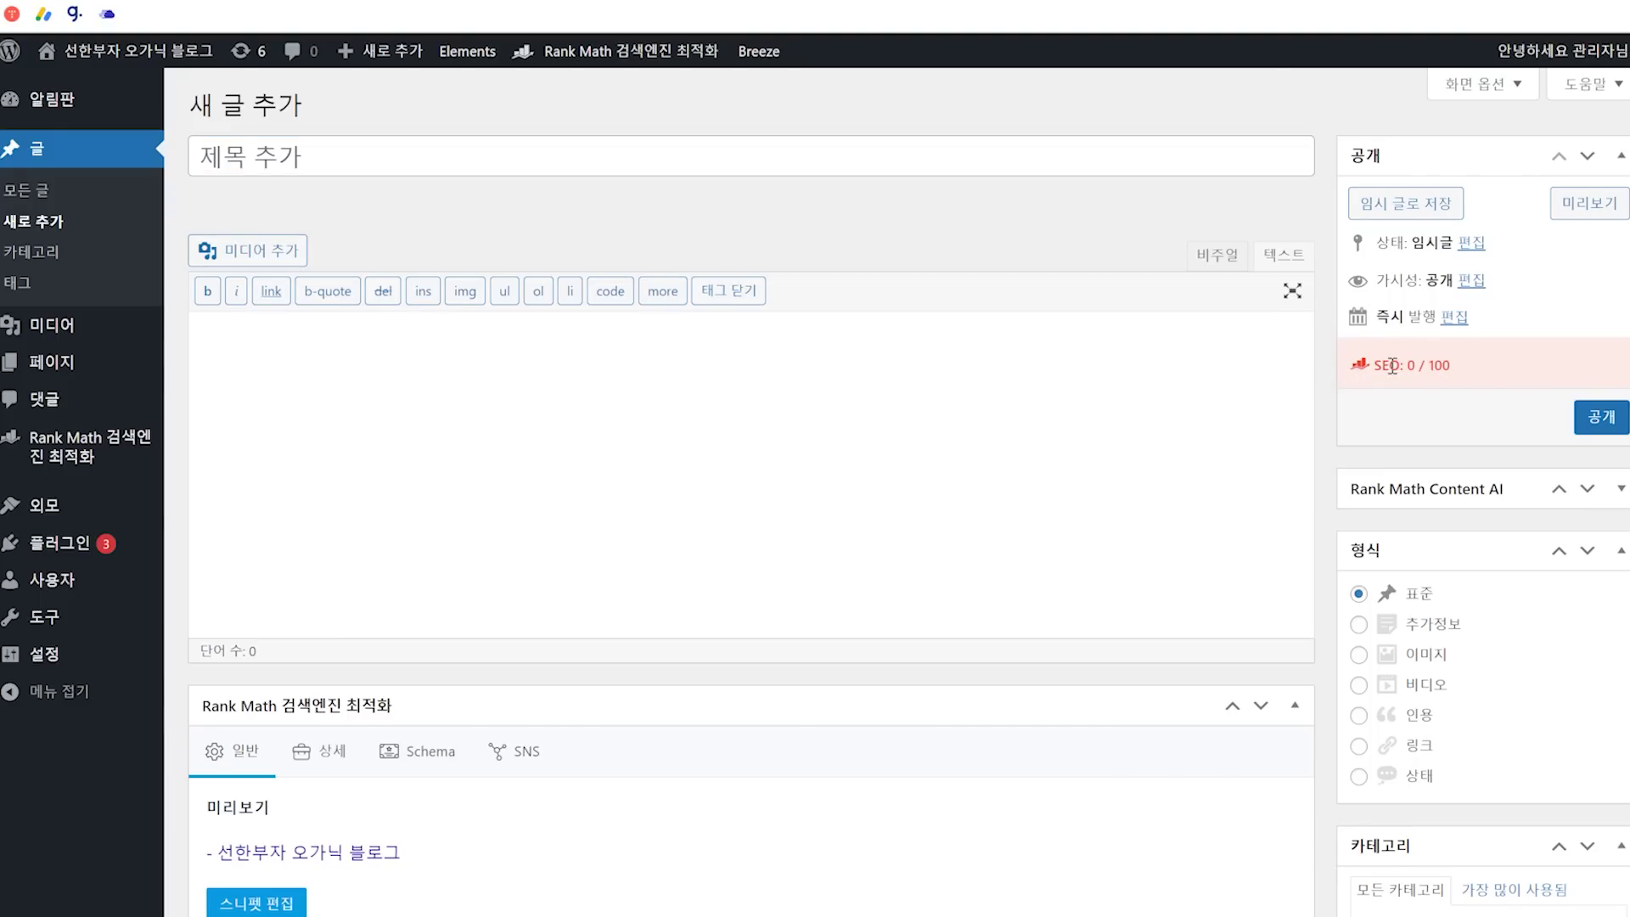
pyautogui.scroll(-9, 1406, 363)
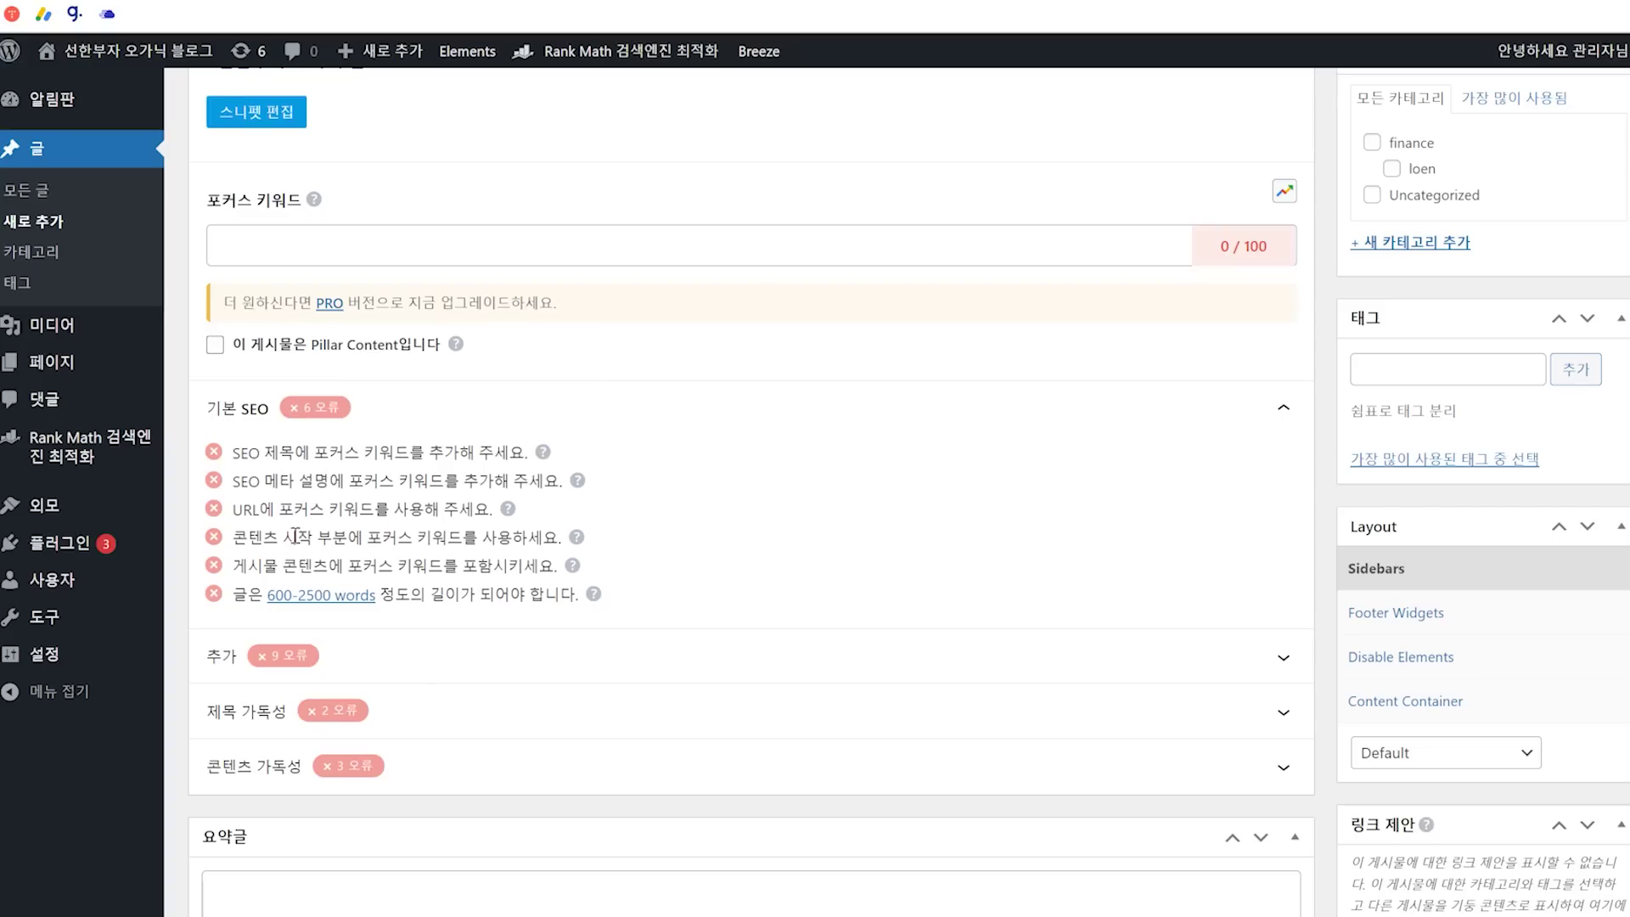
pyautogui.scroll(-1, 690, 507)
pyautogui.scroll(-3, 692, 508)
pyautogui.scroll(6, 1157, 455)
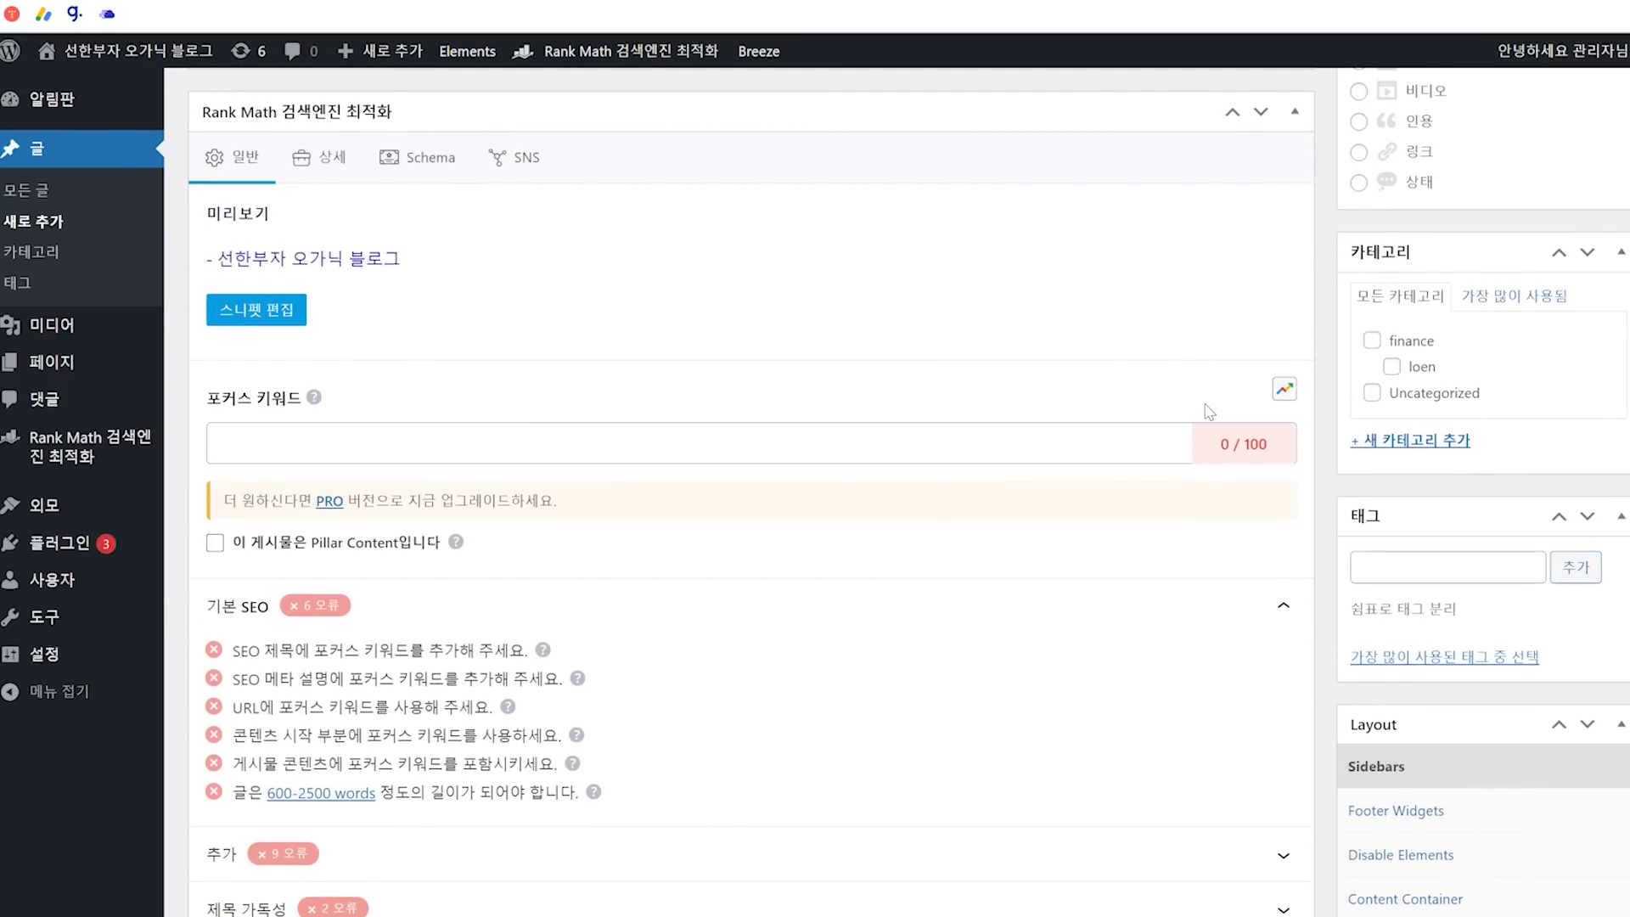
pyautogui.scroll(3, 1209, 412)
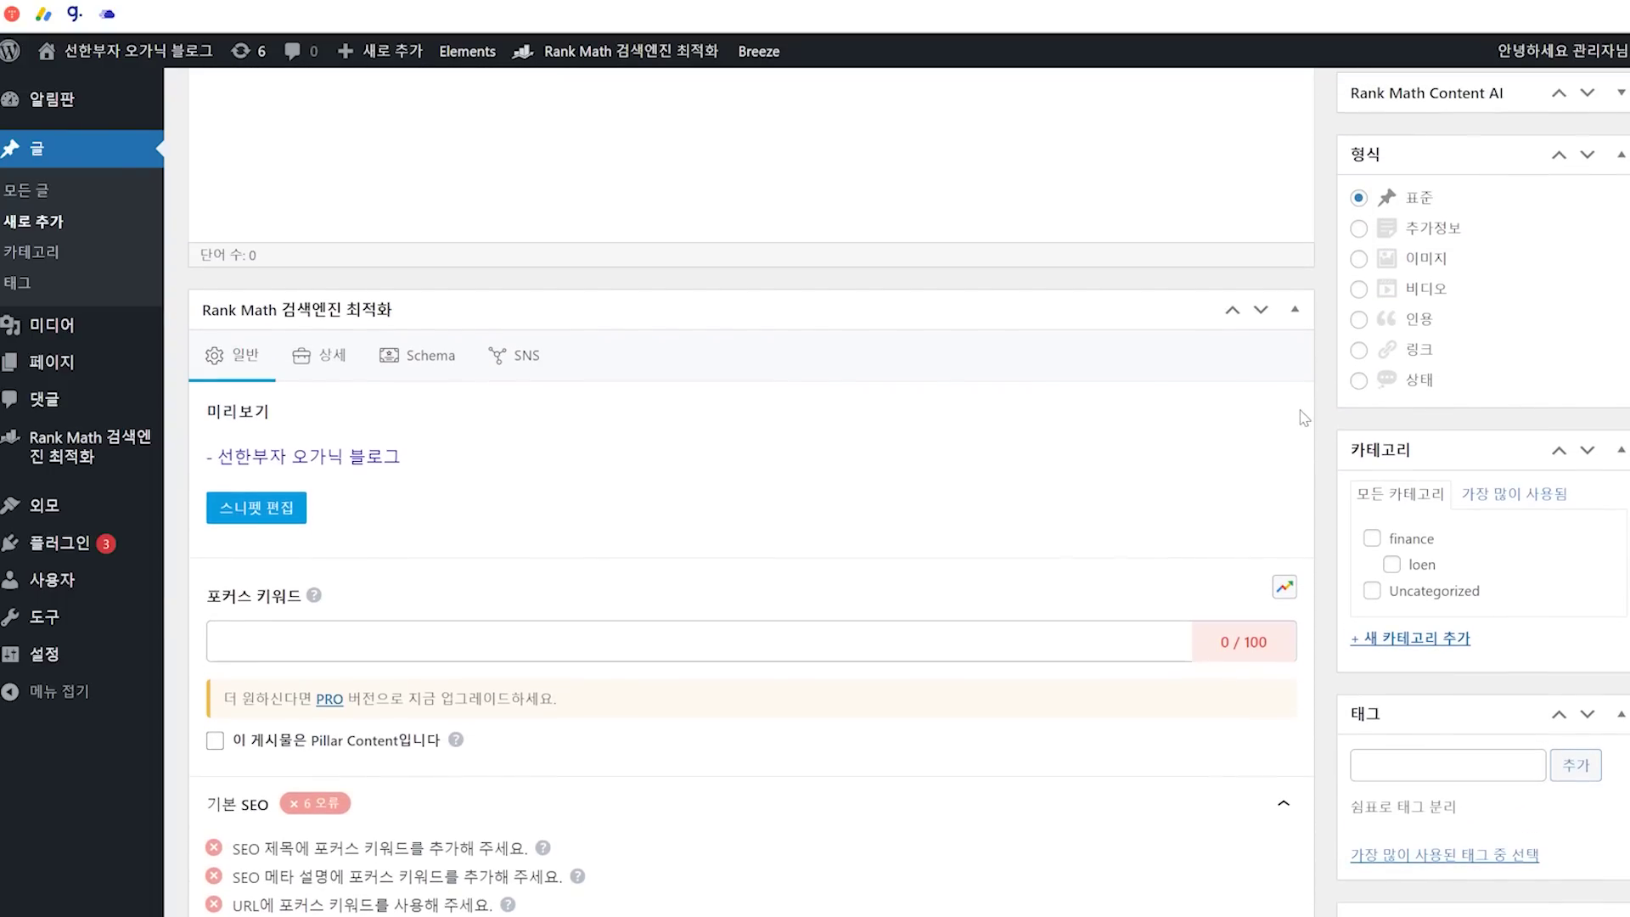
pyautogui.scroll(5, 1301, 424)
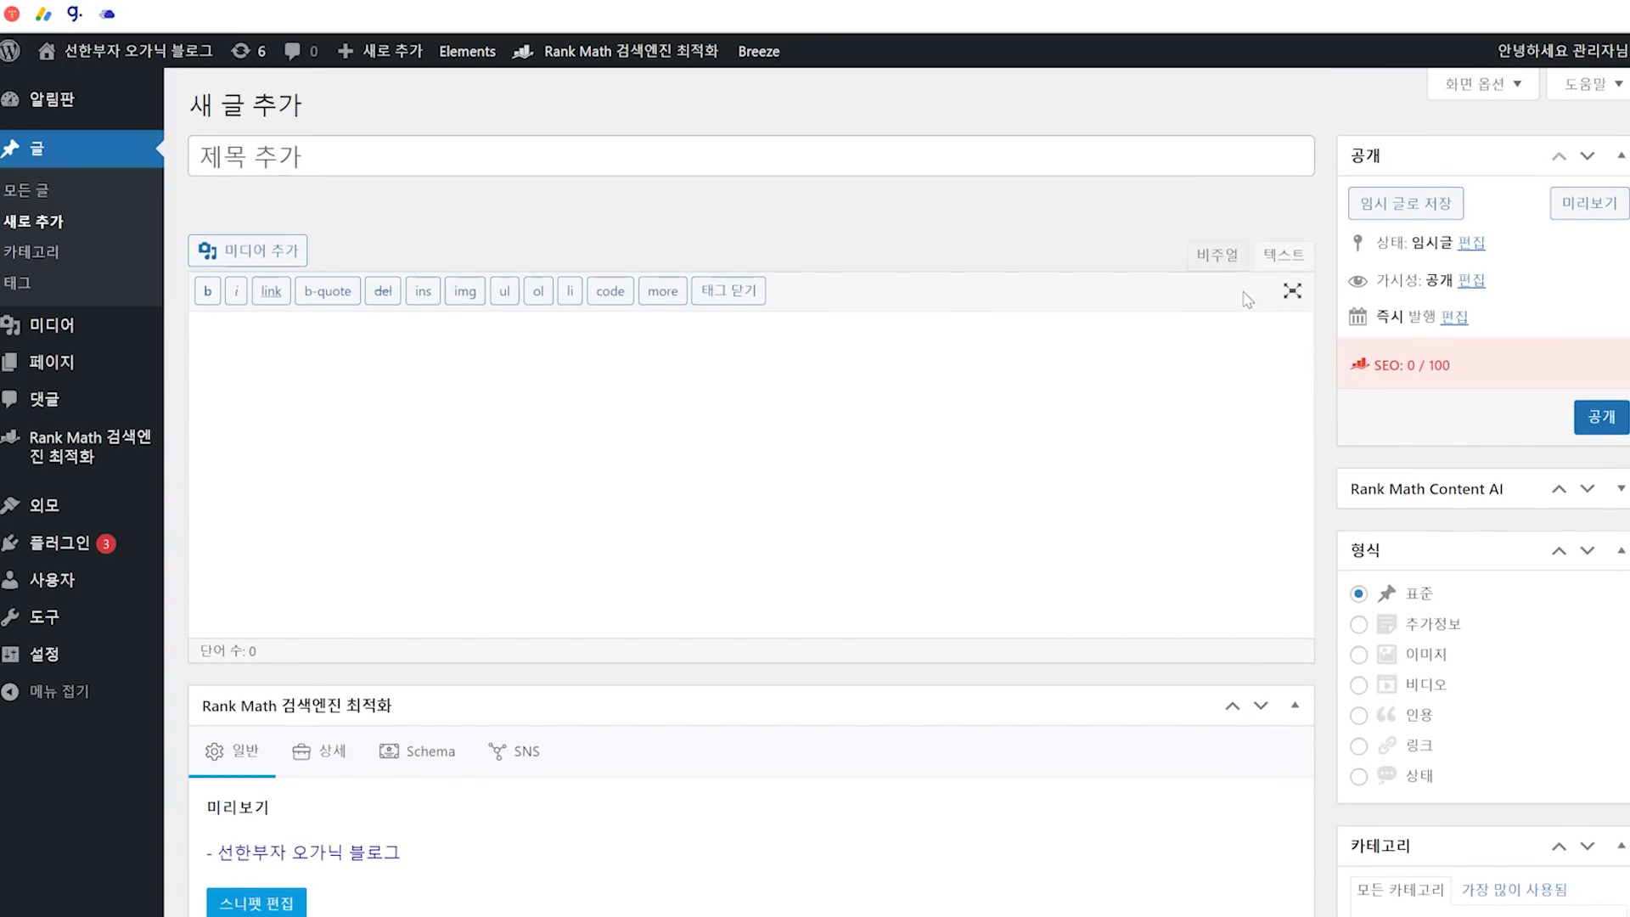
# Switch the post's content editor to visual mode and check the SEO score
pyautogui.click(1197, 259)
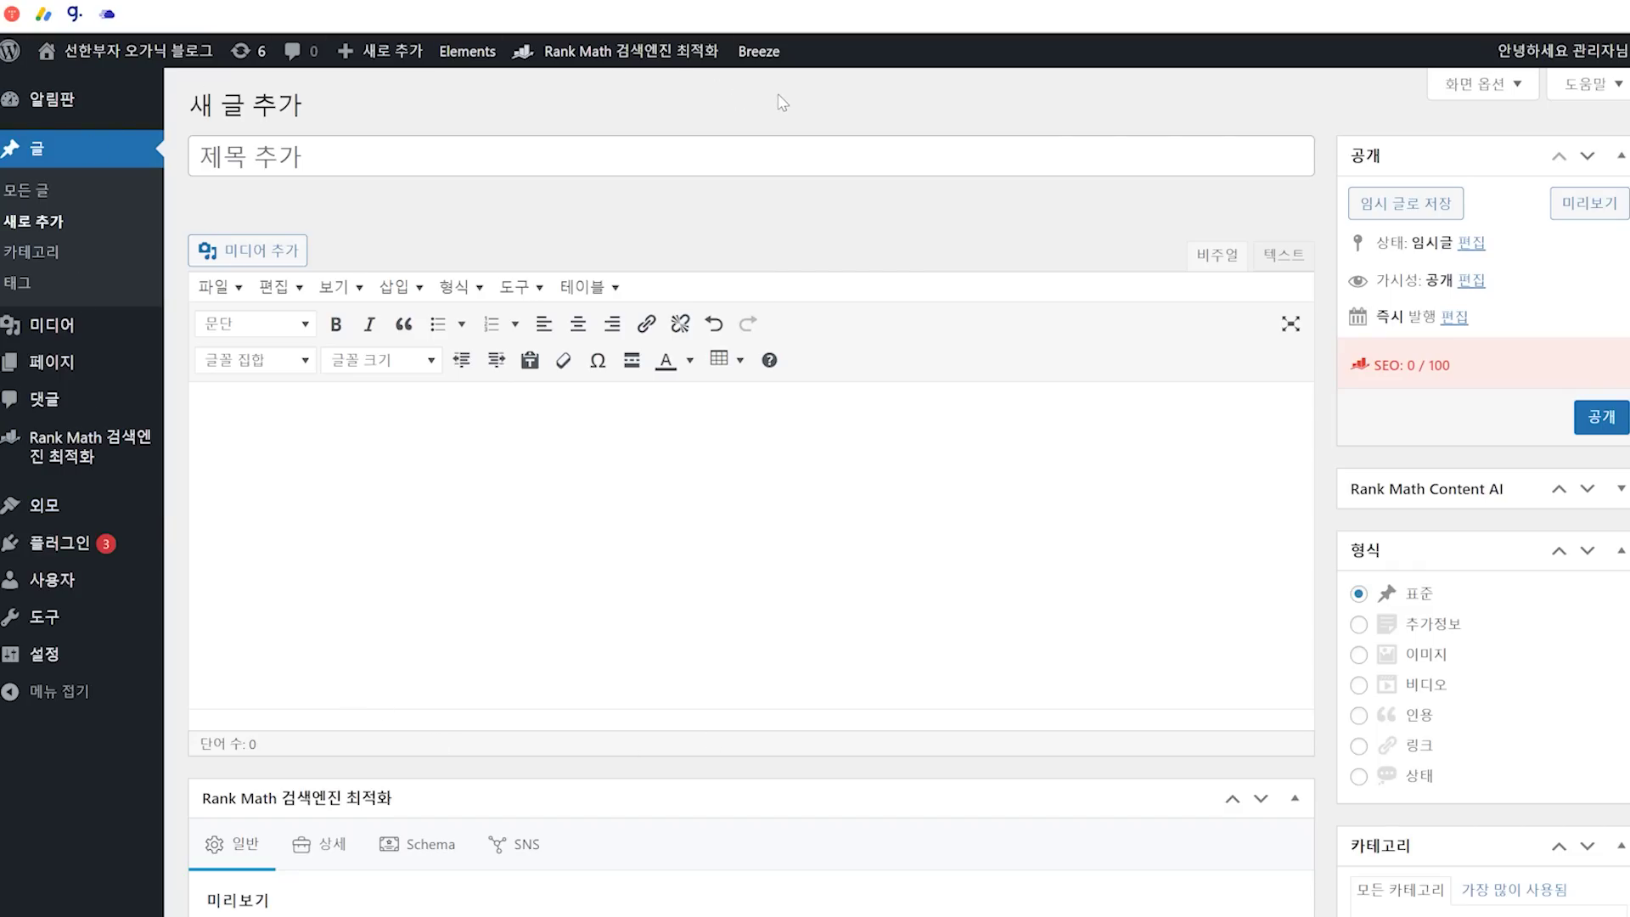
pyautogui.moveTo(1374, 367); pyautogui.dragTo(1422, 371)
pyautogui.click(1493, 375)
pyautogui.scroll(-2, 1415, 365)
pyautogui.scroll(2, 1389, 361)
# Search Google for "보조금24" and open the 정부24 subsidy page from the results
pyautogui.hotkey('ctrl', 't')
pyautogui.write('보')
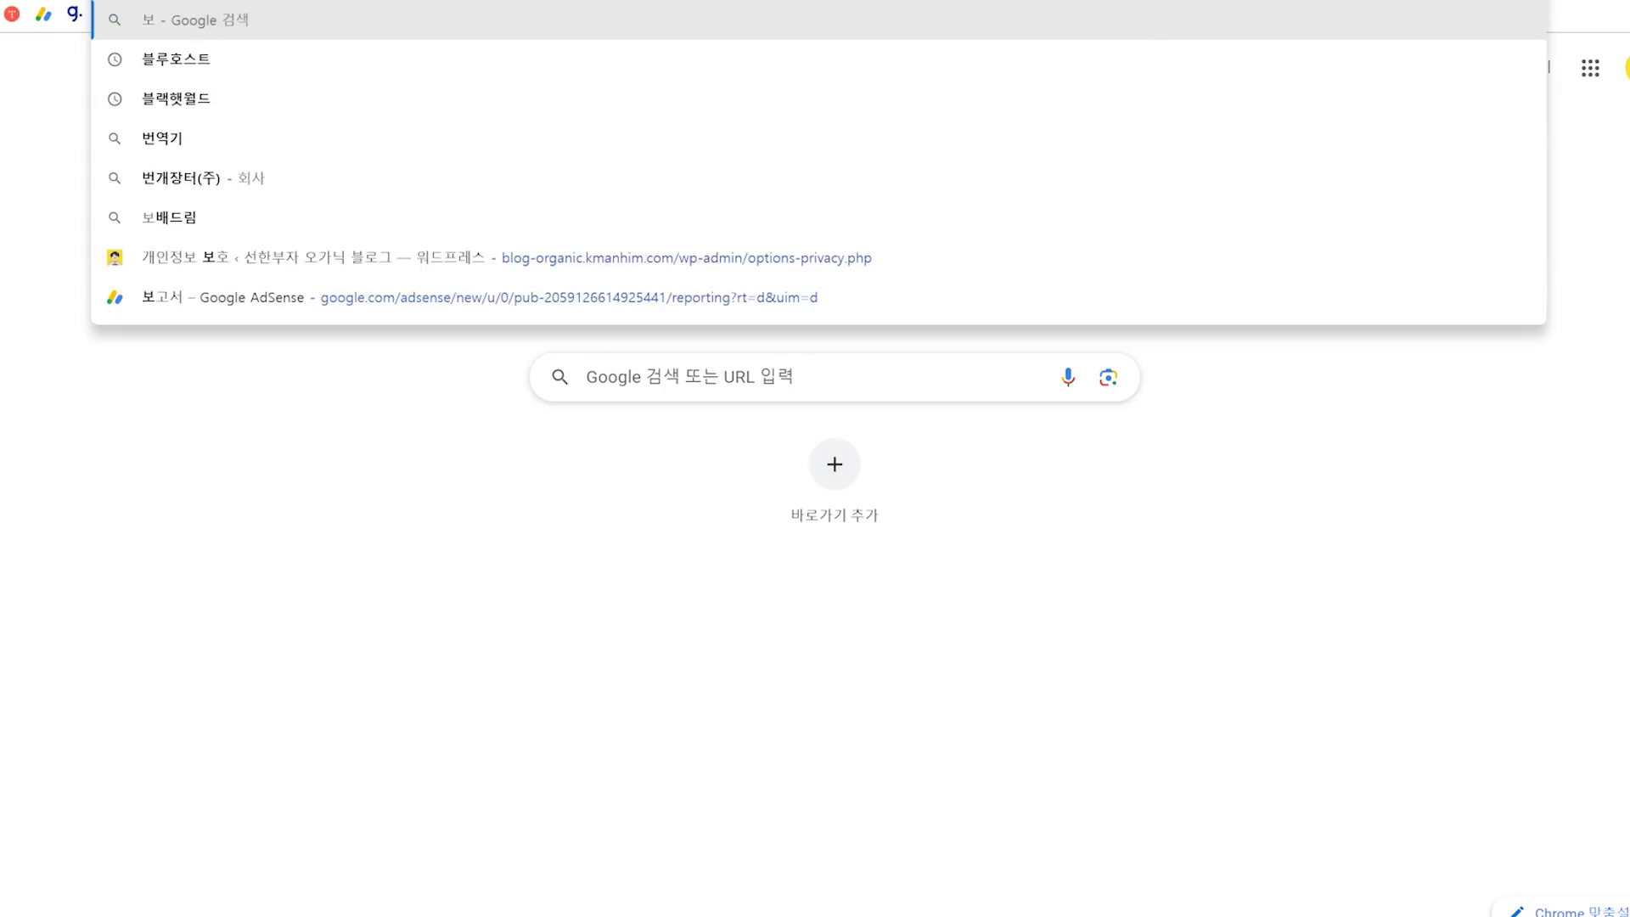
pyautogui.write('조금24')
pyautogui.press('Return')
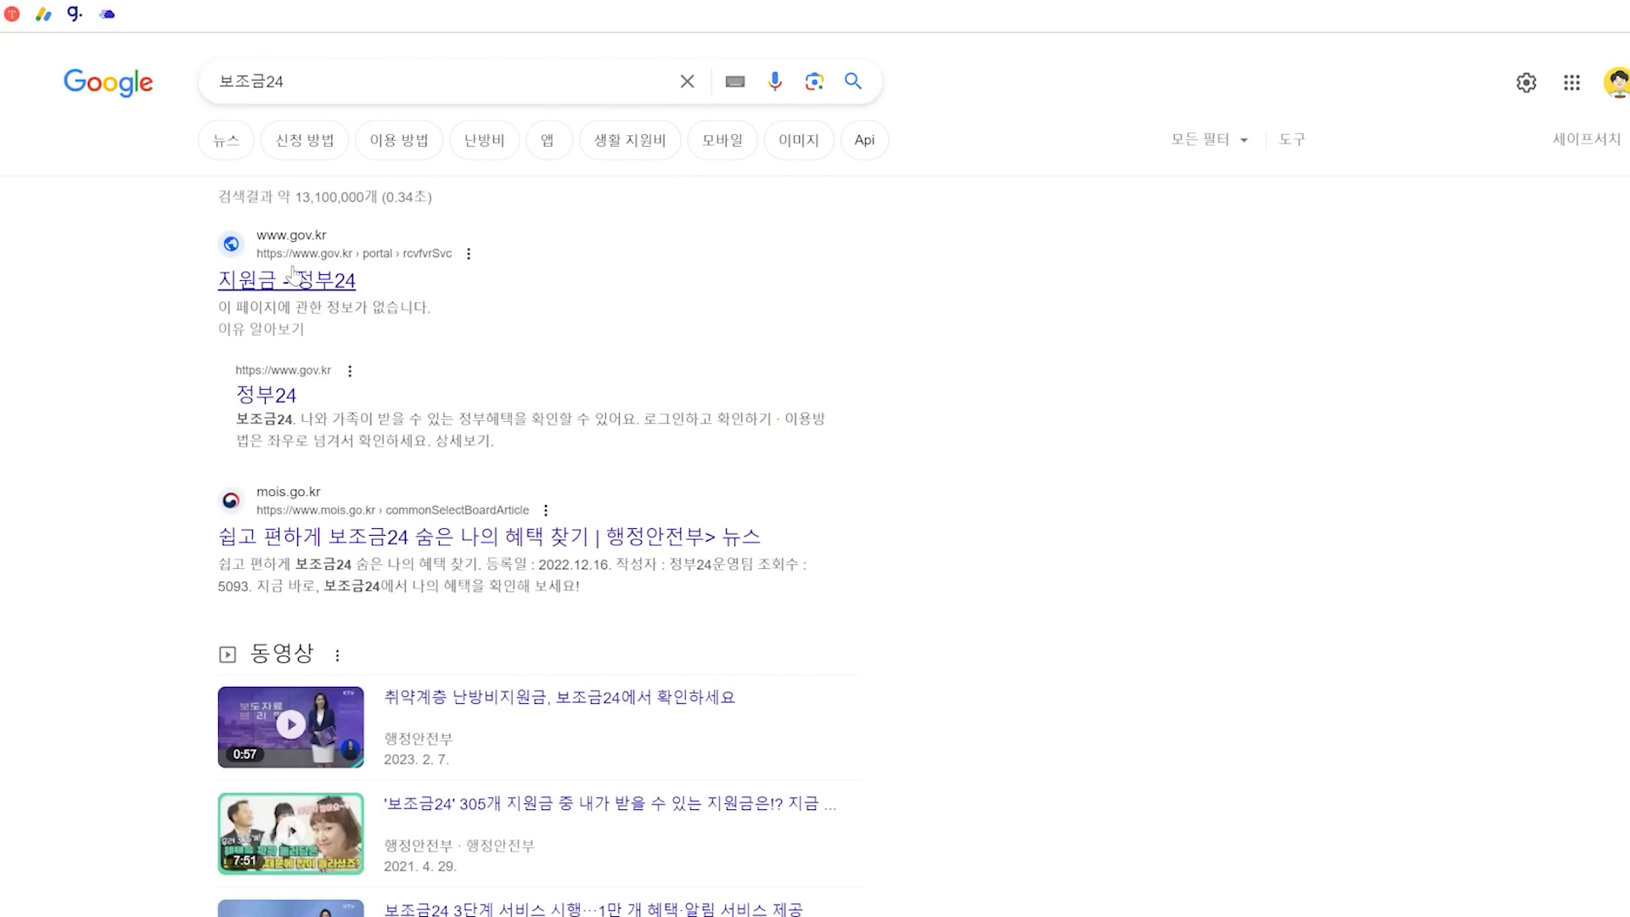
pyautogui.scroll(-1, 293, 273)
pyautogui.click(326, 184)
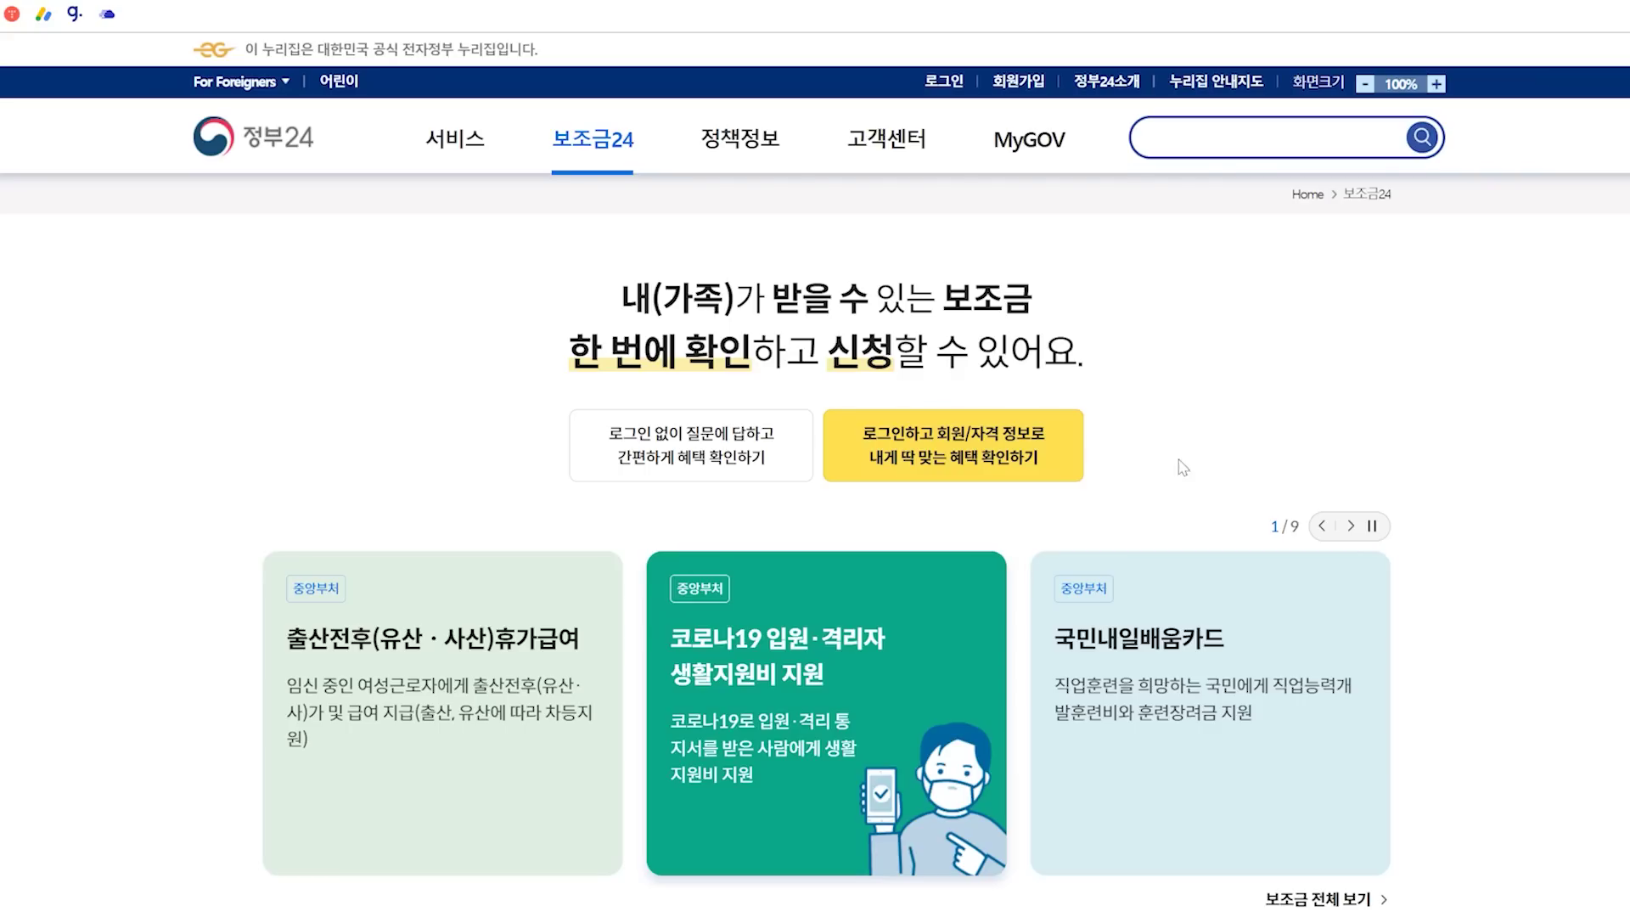
# Browse the featured subsidy cards and open the details of 내집마련 디딤돌 대출
pyautogui.scroll(-2, 393, 798)
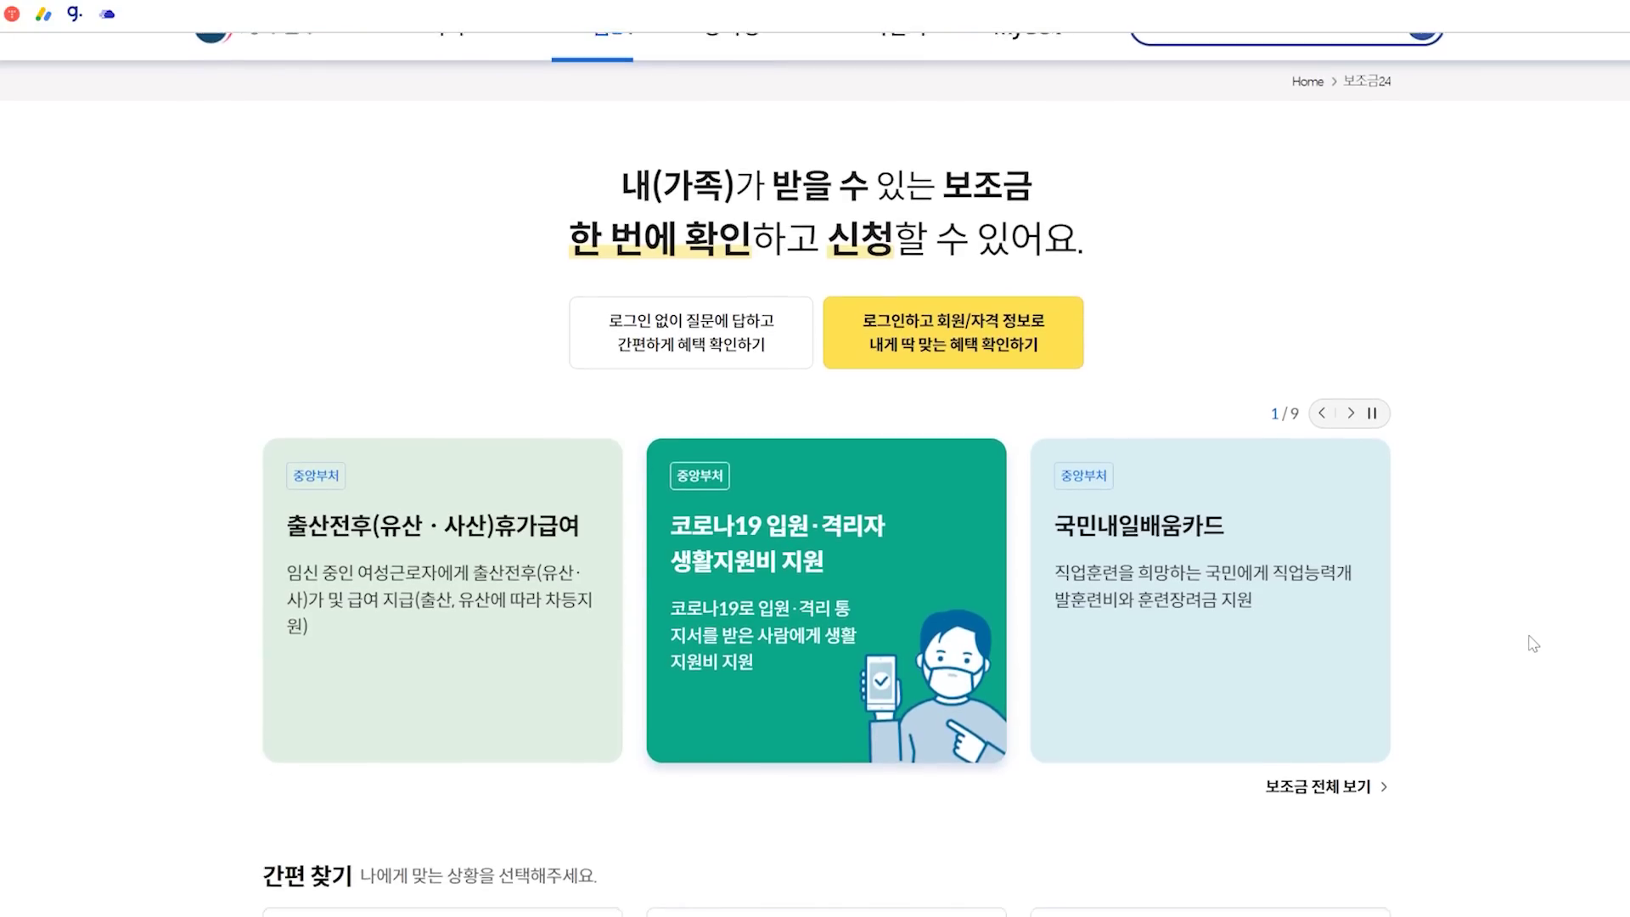
pyautogui.click(1352, 329)
pyautogui.click(1351, 330)
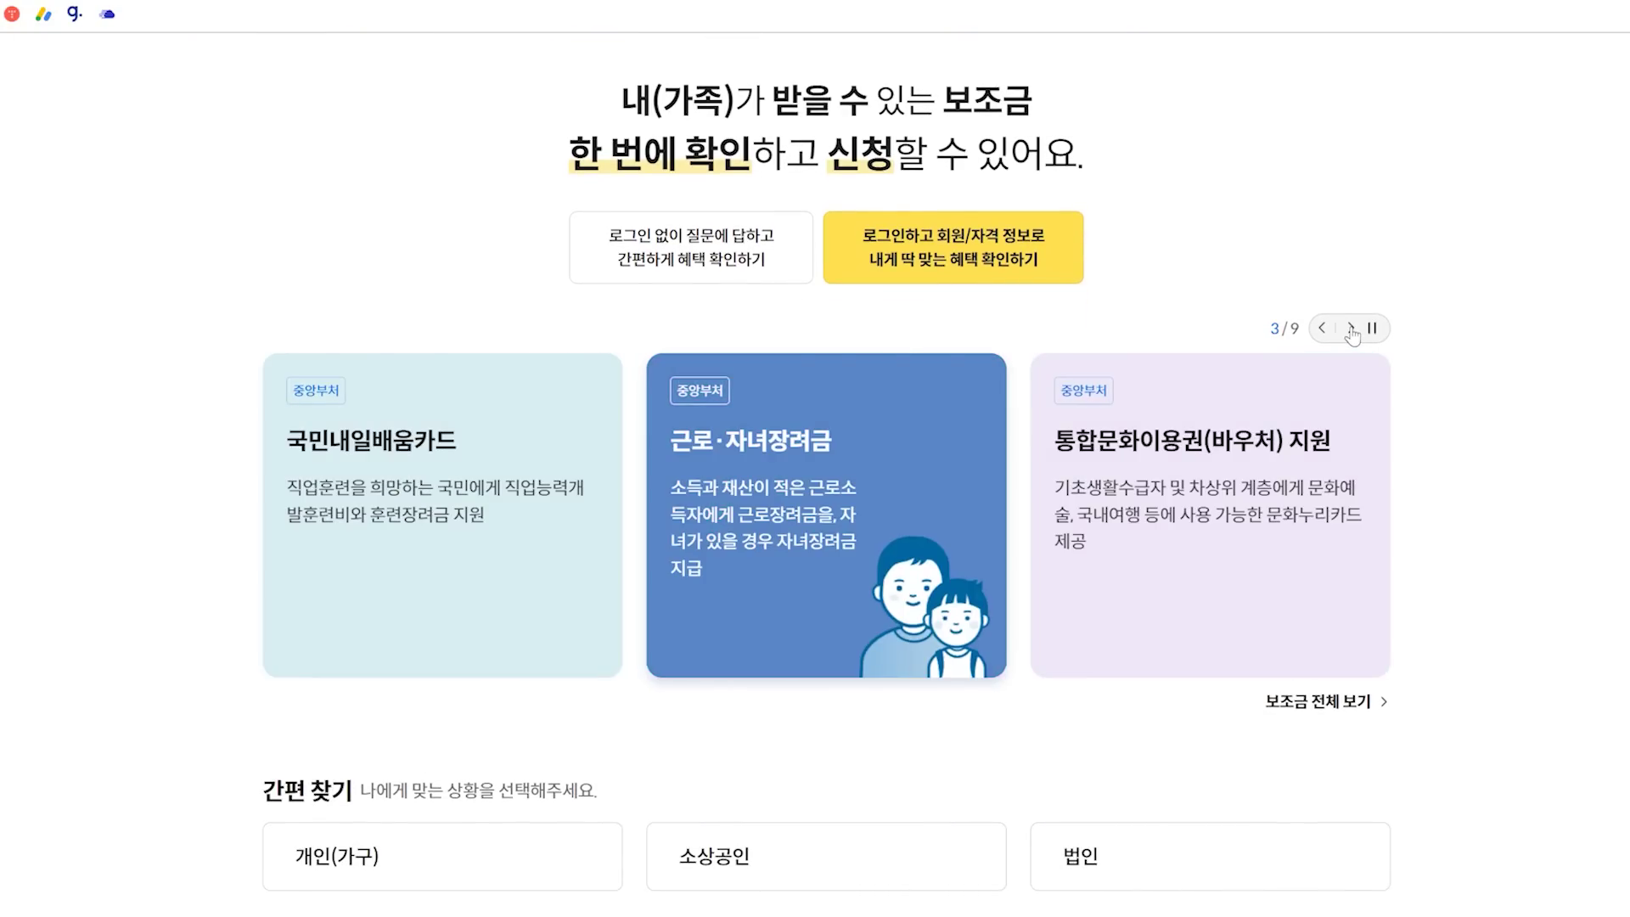
pyautogui.click(1352, 329)
pyautogui.click(1351, 329)
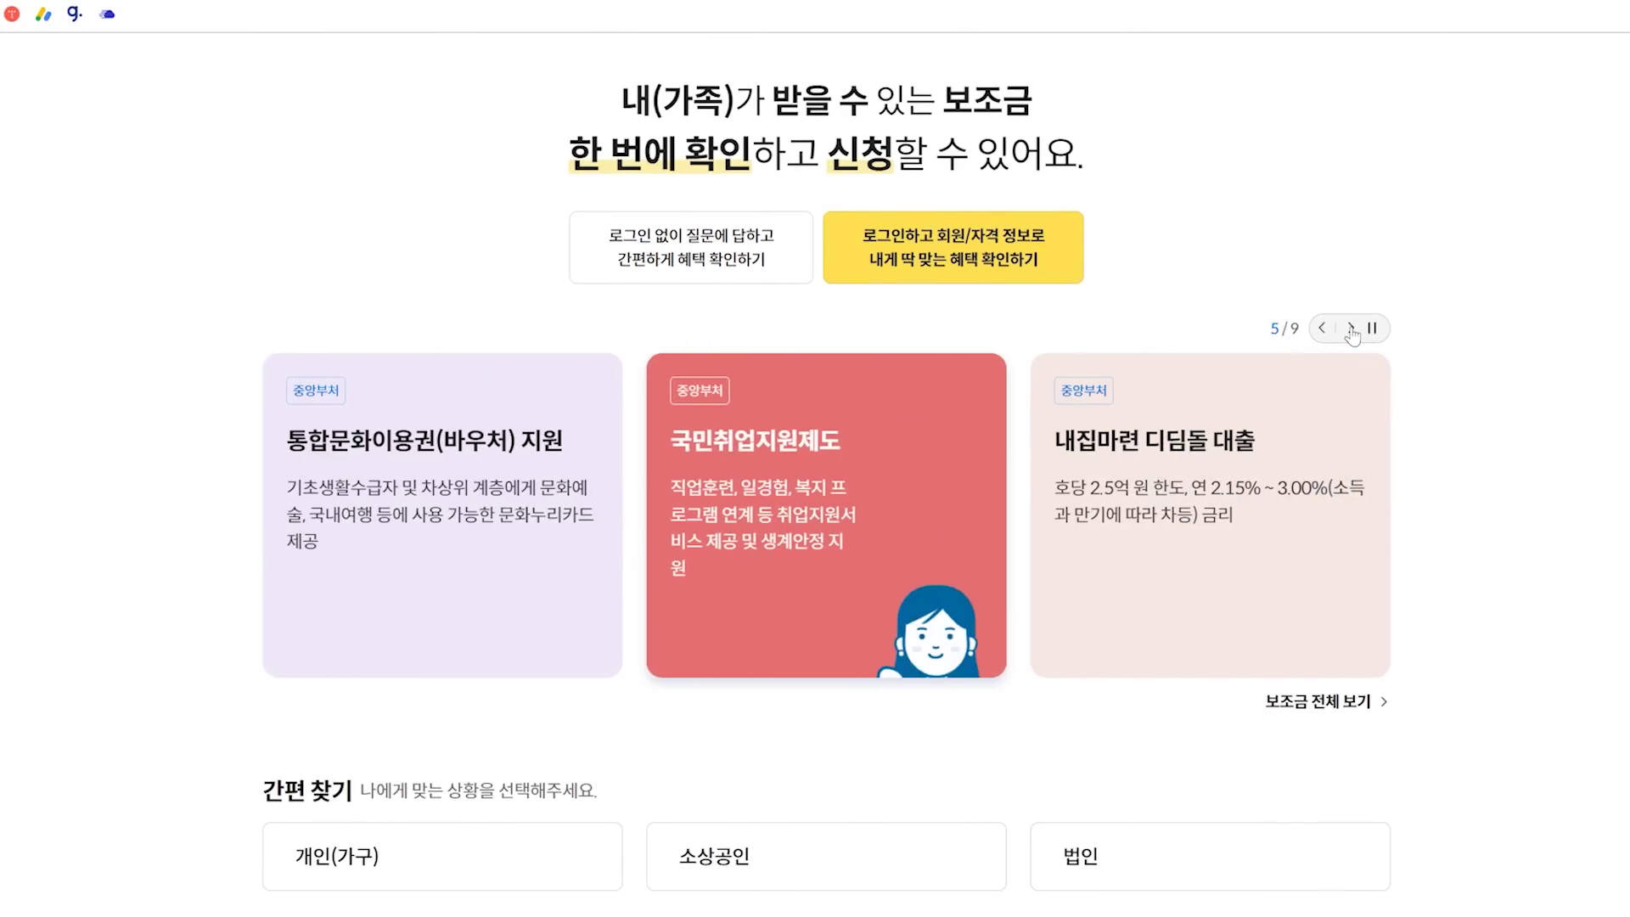
pyautogui.click(1350, 330)
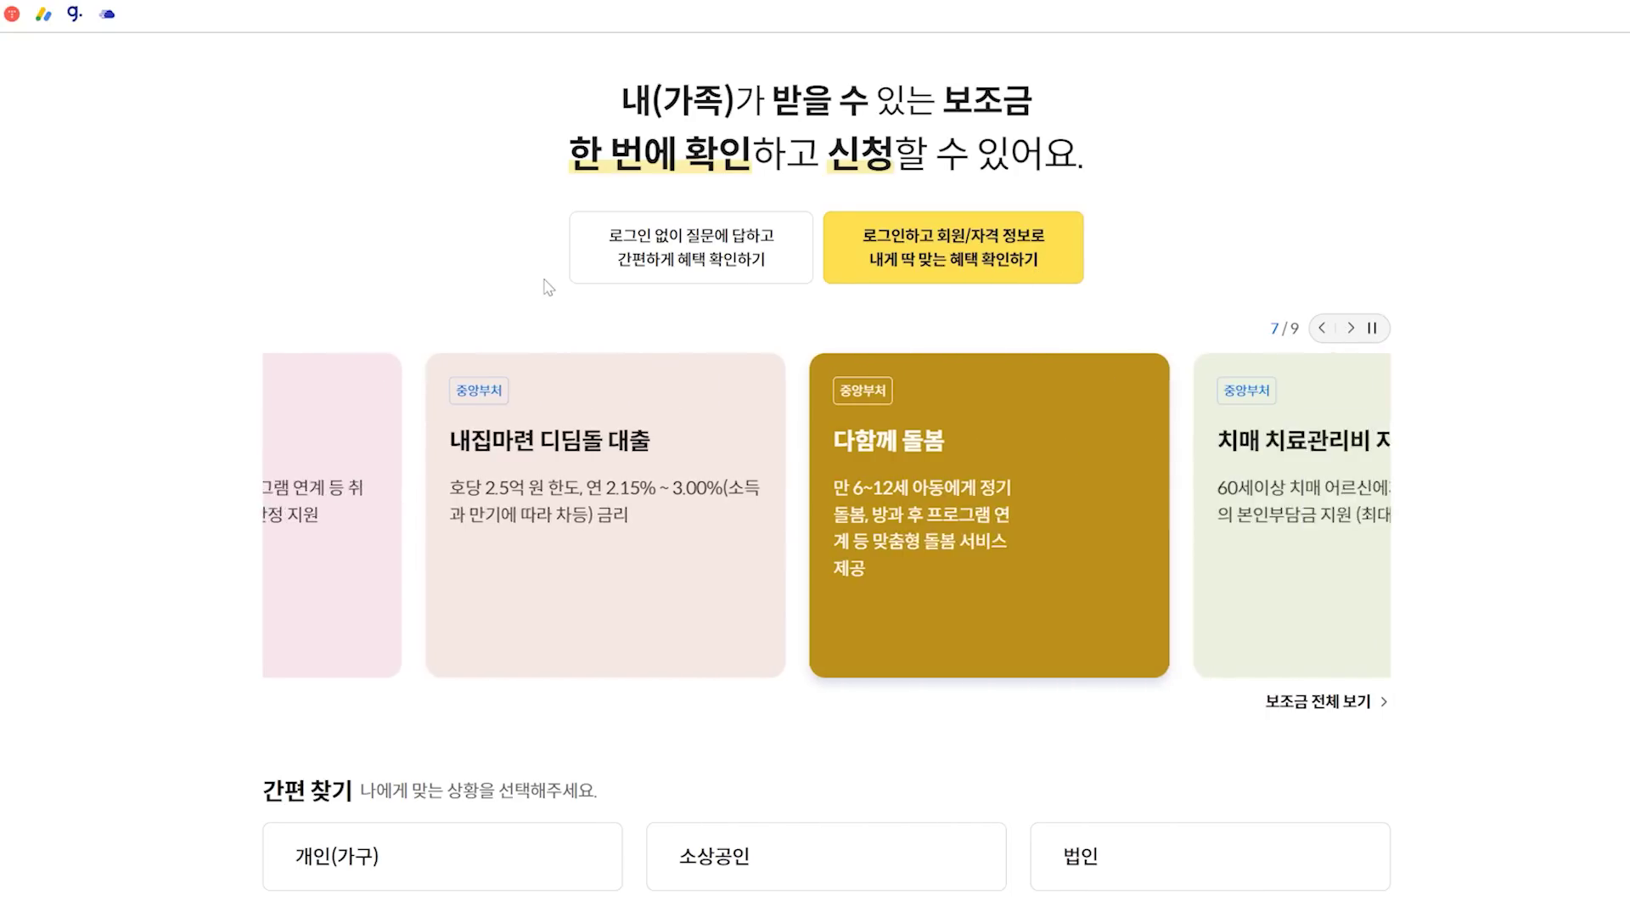
pyautogui.moveTo(441, 505)
pyautogui.click(469, 650)
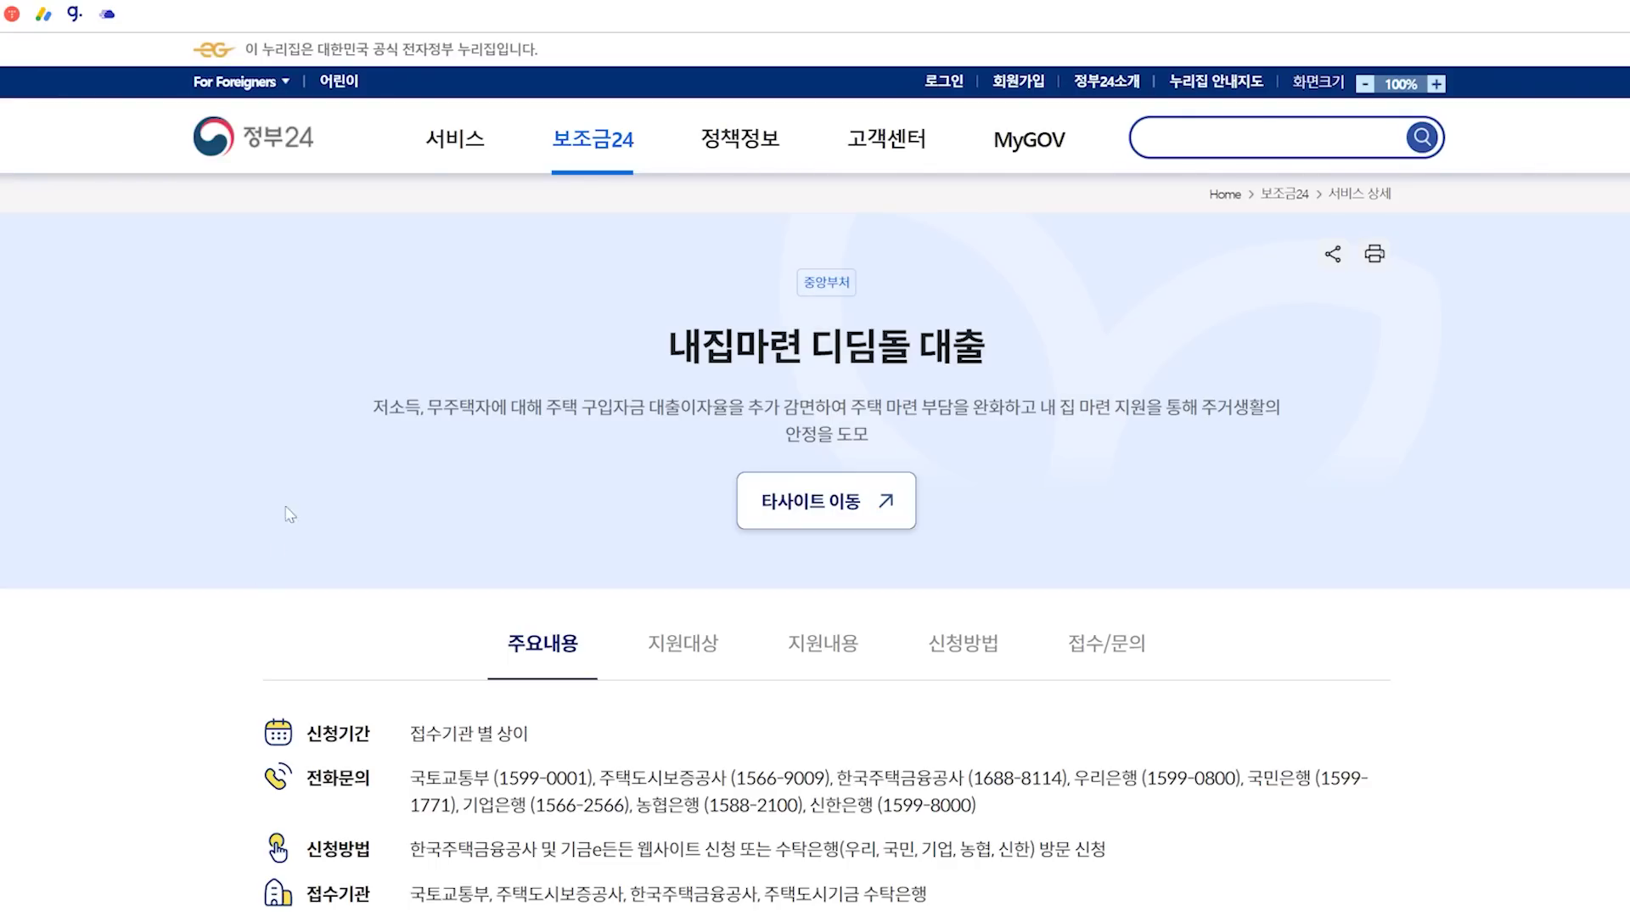
# Copy the heading "내집마련 디딤돌 대출" from the subsidy page and paste it as the new WordPress post's title
pyautogui.scroll(-2, 334, 459)
pyautogui.scroll(-2, 334, 460)
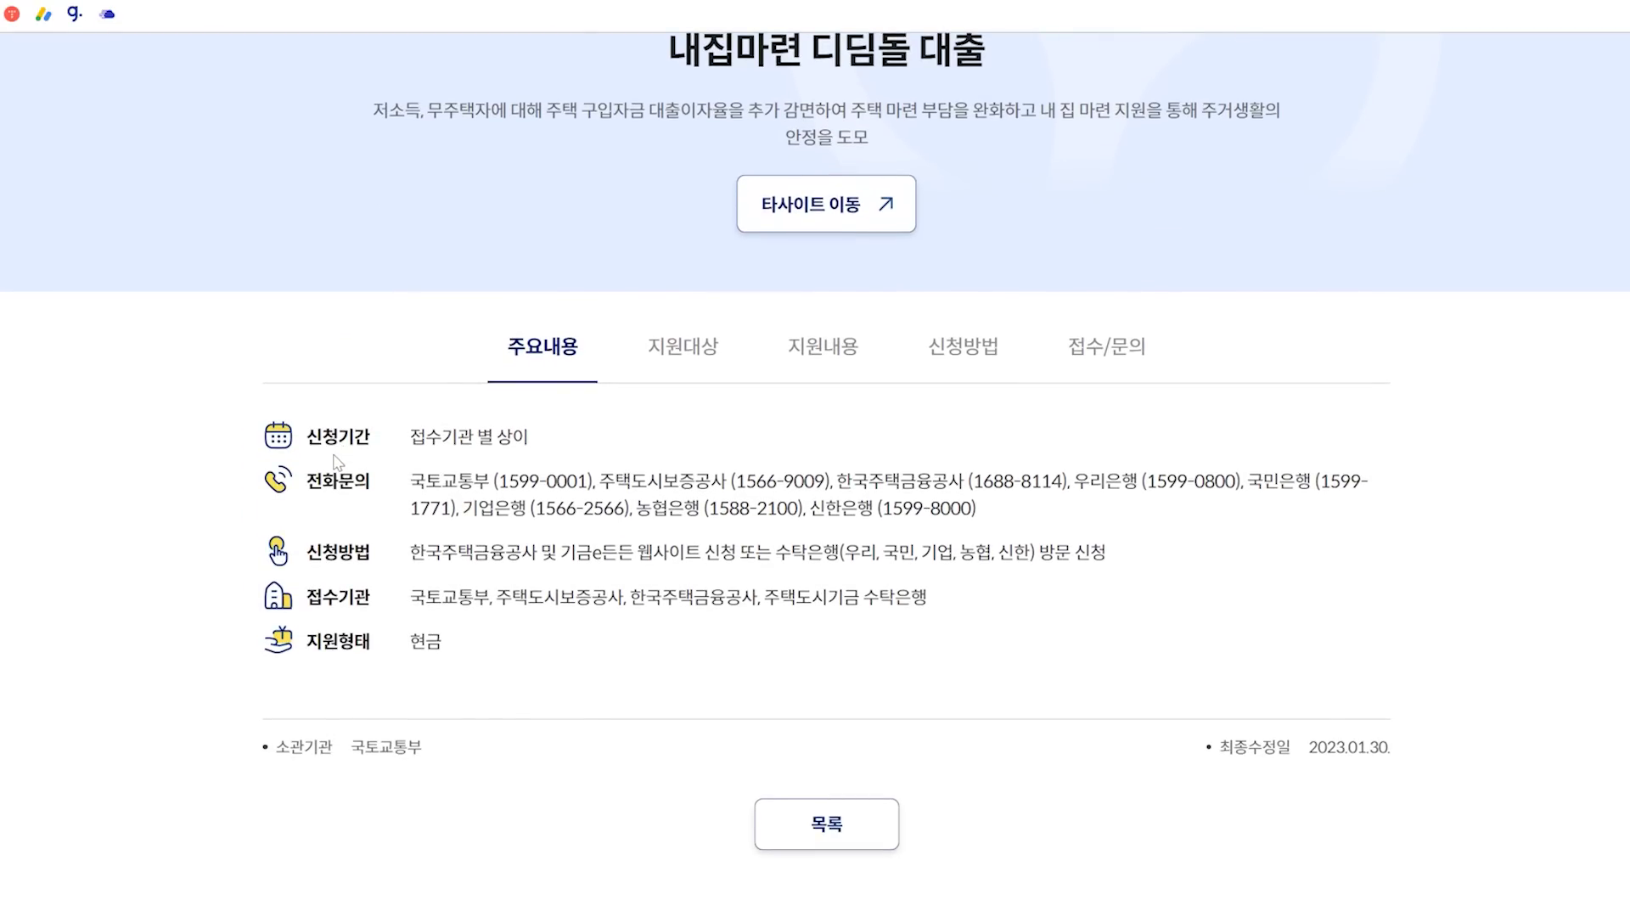
pyautogui.scroll(2, 337, 462)
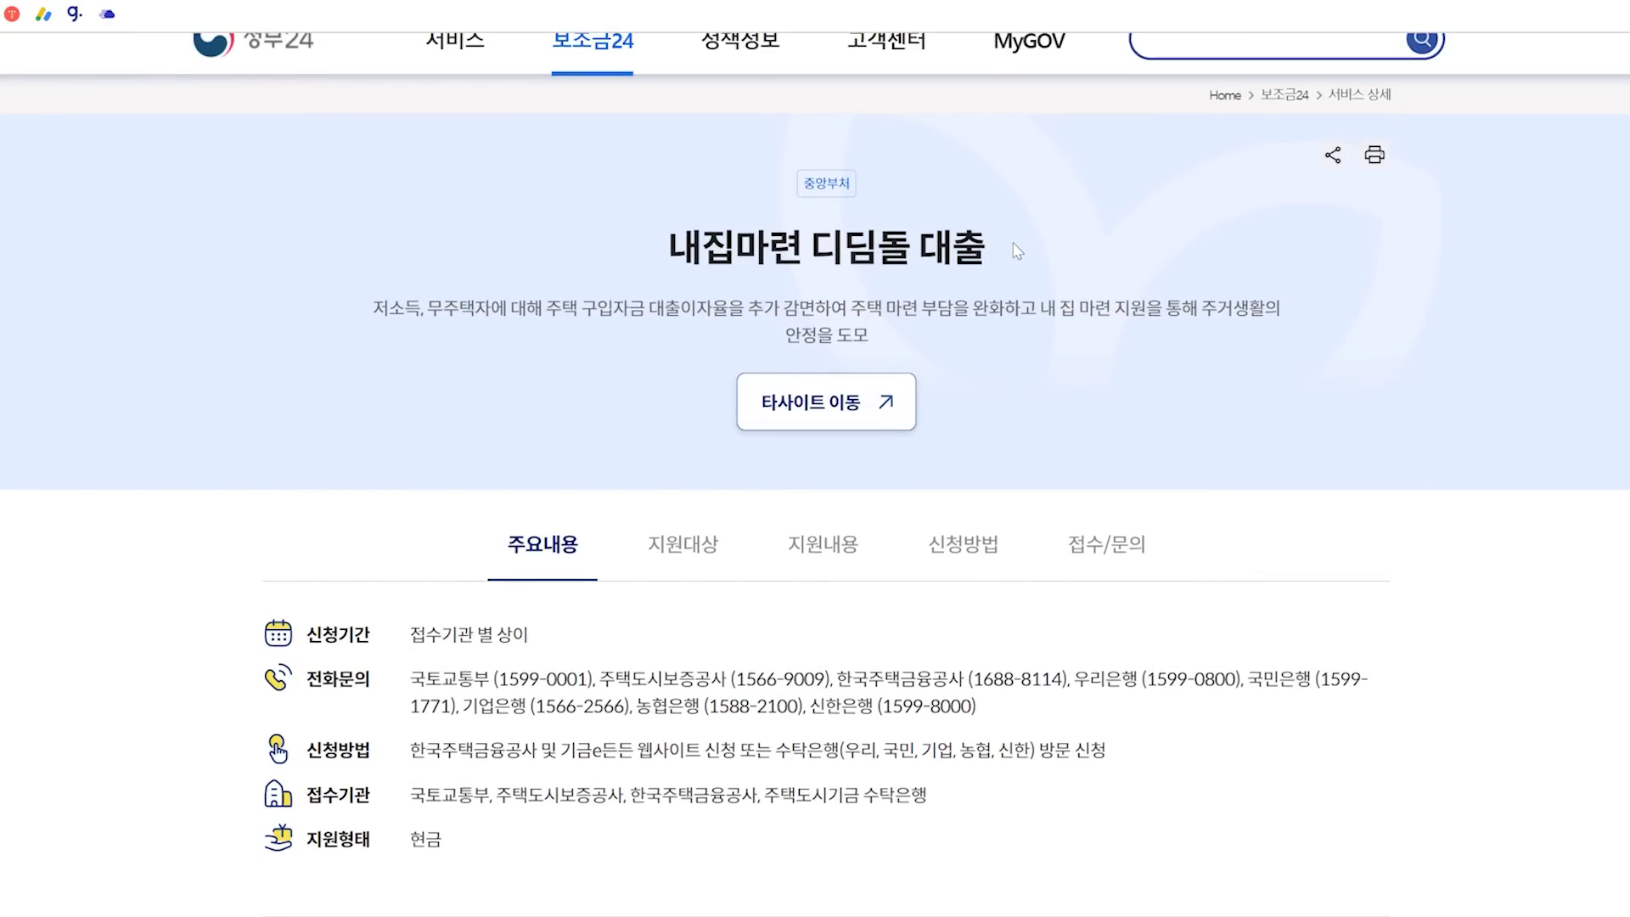
pyautogui.moveTo(670, 248); pyautogui.dragTo(998, 253)
pyautogui.hotkey('ctrl', 'c')
pyautogui.hotkey('ctrl', 'Tab')
pyautogui.click(448, 156)
pyautogui.hotkey('ctrl', 'v')
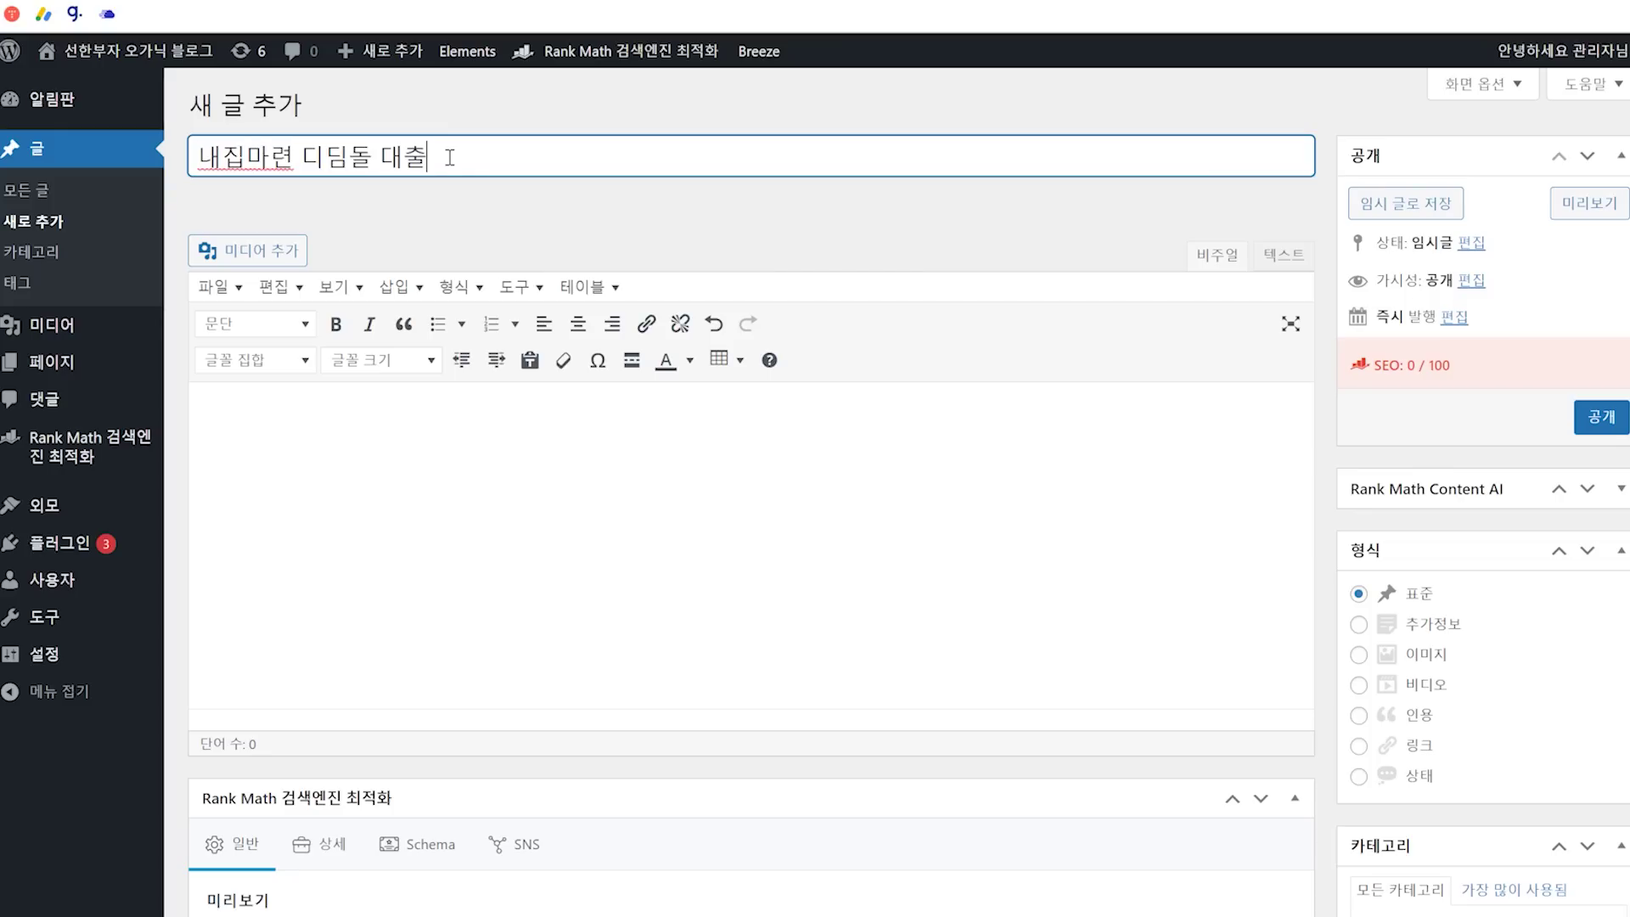
pyautogui.press('Tab')
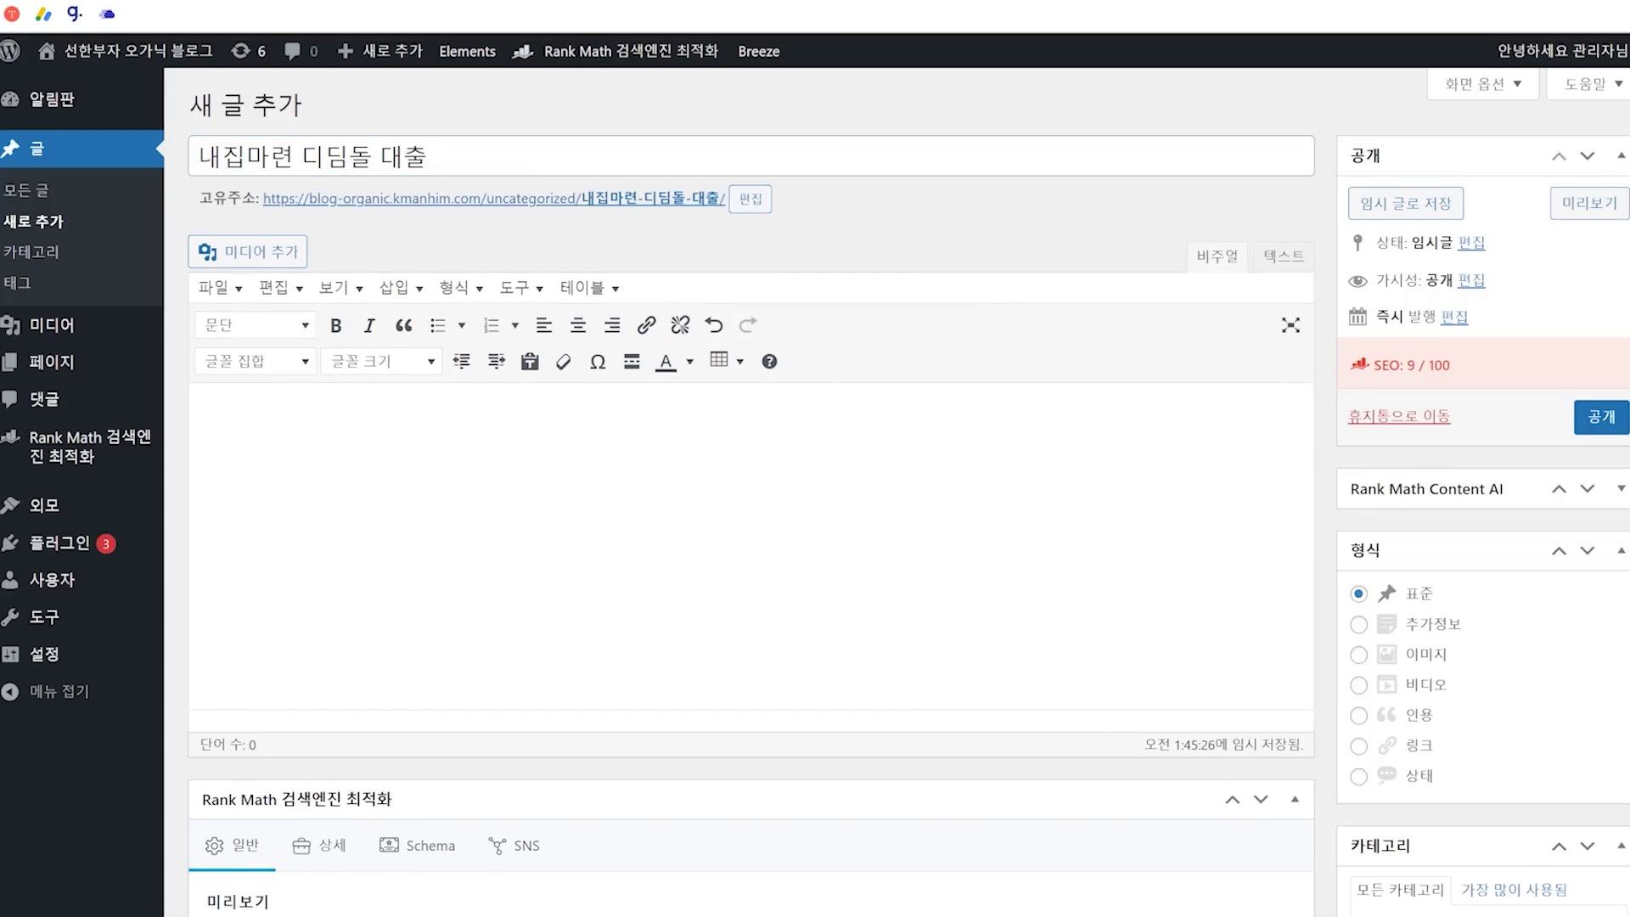
# Check the post's SEO score and look up Google's search suggestions for "내집마련 디딤돌 대출" in a new tab
pyautogui.moveTo(1405, 365); pyautogui.dragTo(1427, 367)
pyautogui.click(1427, 367)
pyautogui.hotkey('ctrl', 't')
pyautogui.hotkey('ctrl', 'v')
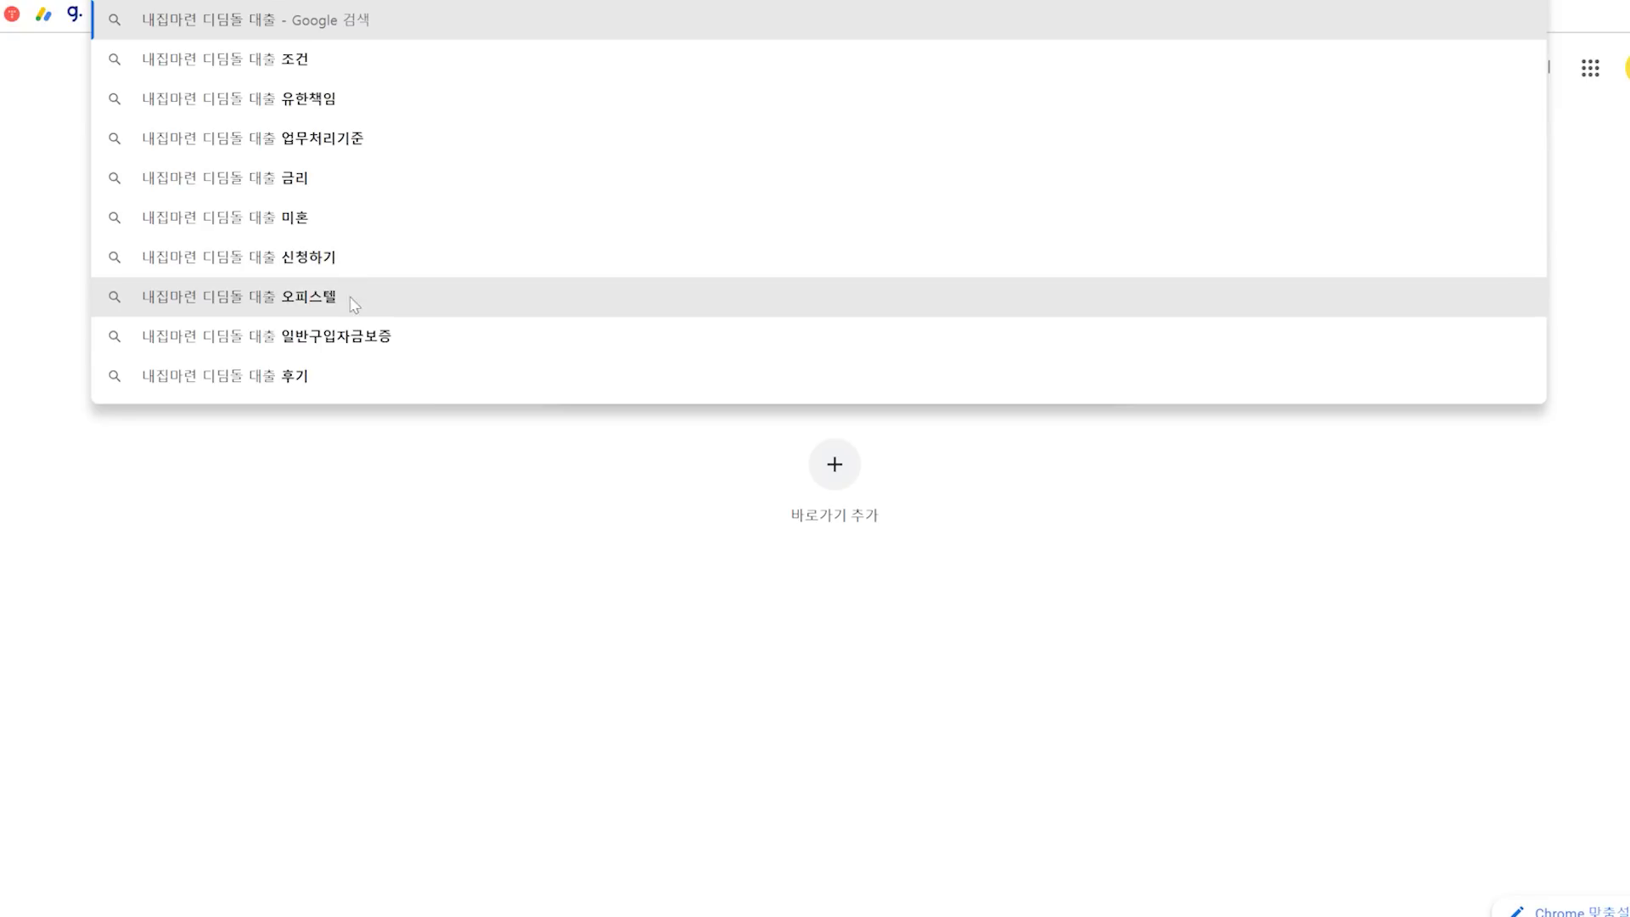
pyautogui.hotkey('ctrl', 'w')
# Place a new Google tab side by side with the post editor and bring up search suggestions for "내집마련 디딤돌 대출"
pyautogui.click(499, 159)
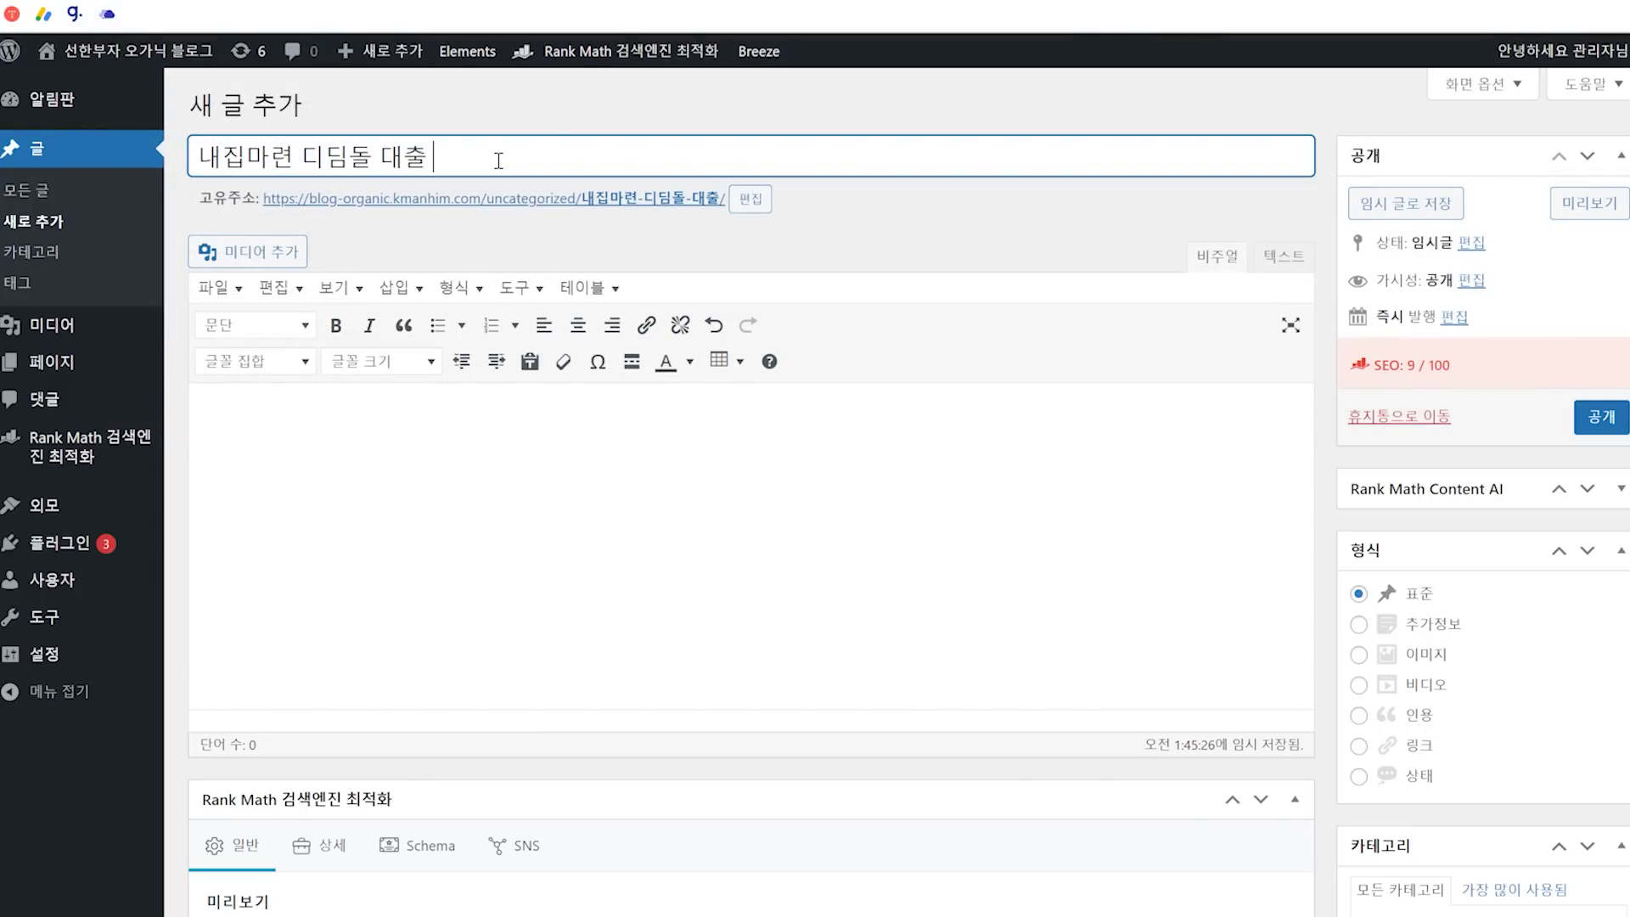
pyautogui.hotkey('ctrl', 't')
pyautogui.press('super+Left')
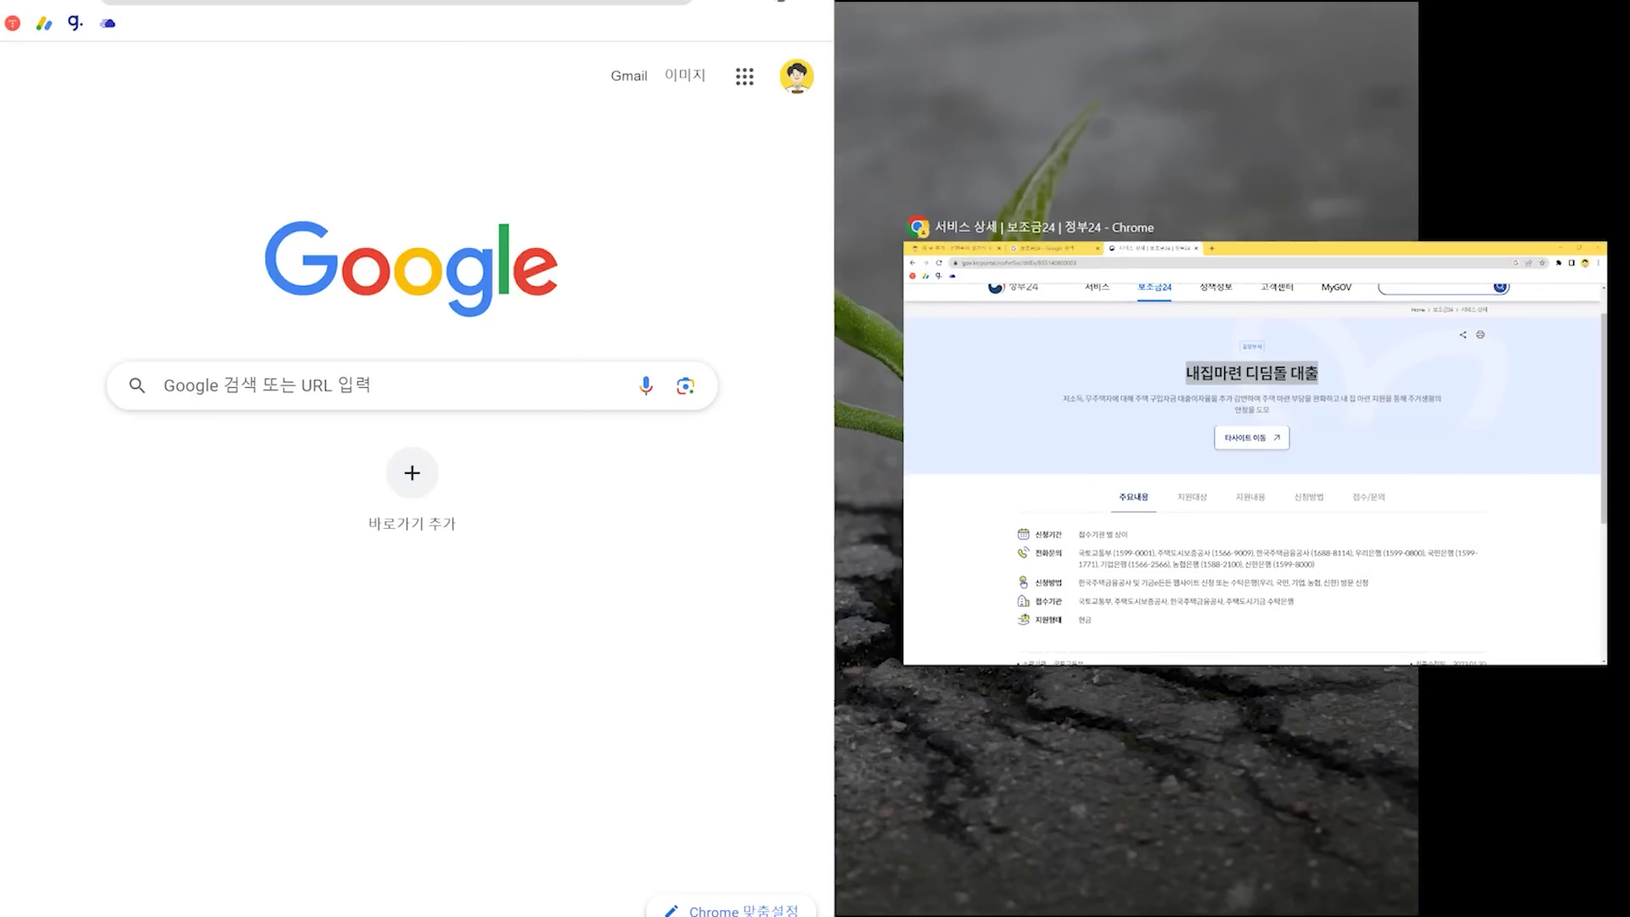
pyautogui.click(1102, 356)
pyautogui.hotkey('ctrl', 'c')
pyautogui.hotkey('ctrl', 'w')
pyautogui.hotkey('ctrl', 'v')
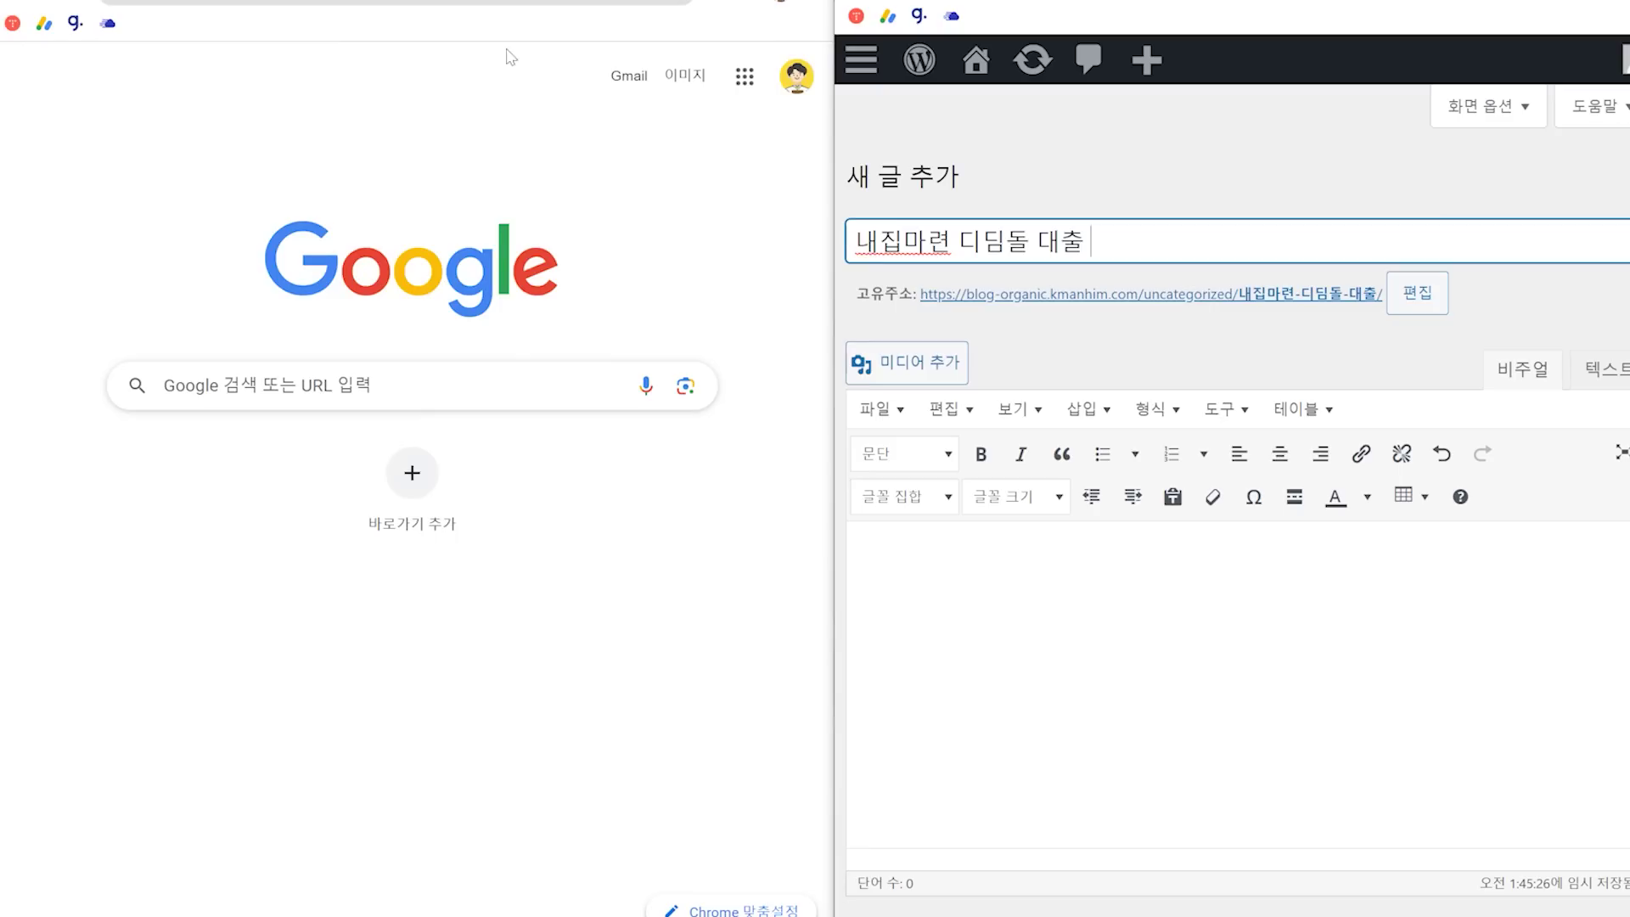
pyautogui.click(412, 2)
pyautogui.hotkey('ctrl', 'v')
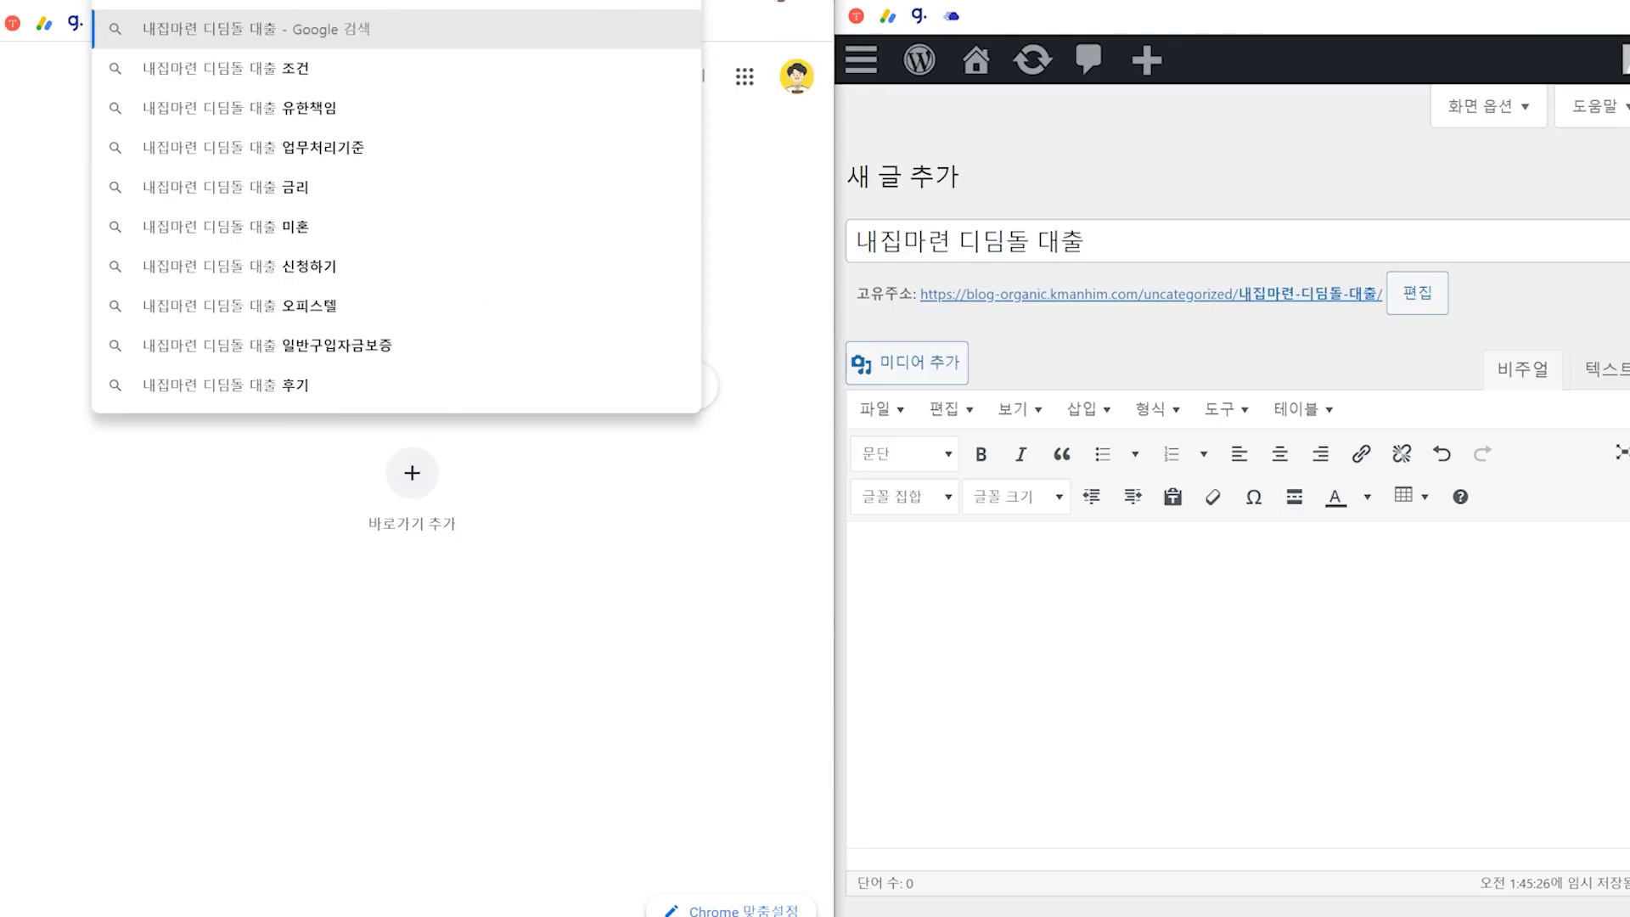
# Extend the post title with suggested keywords to read "내집마련 디딤돌 대출 조건 및 금리 신청하기(오피스텔까지)"
pyautogui.click(1166, 253)
pyautogui.write('조건')
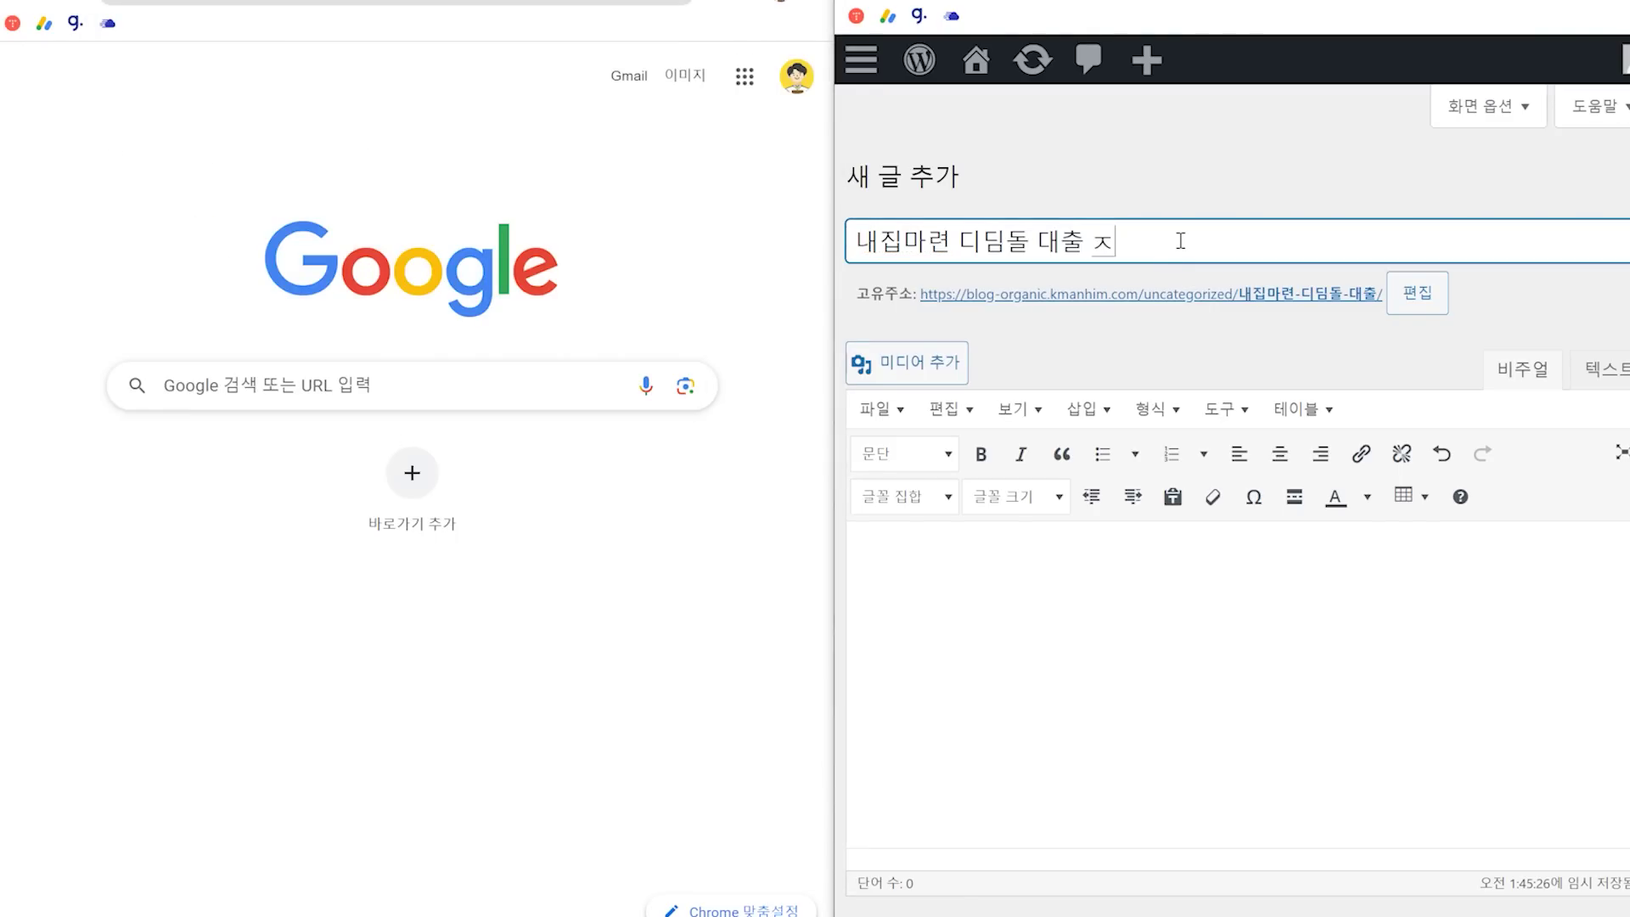
pyautogui.write(' 및 금리 ')
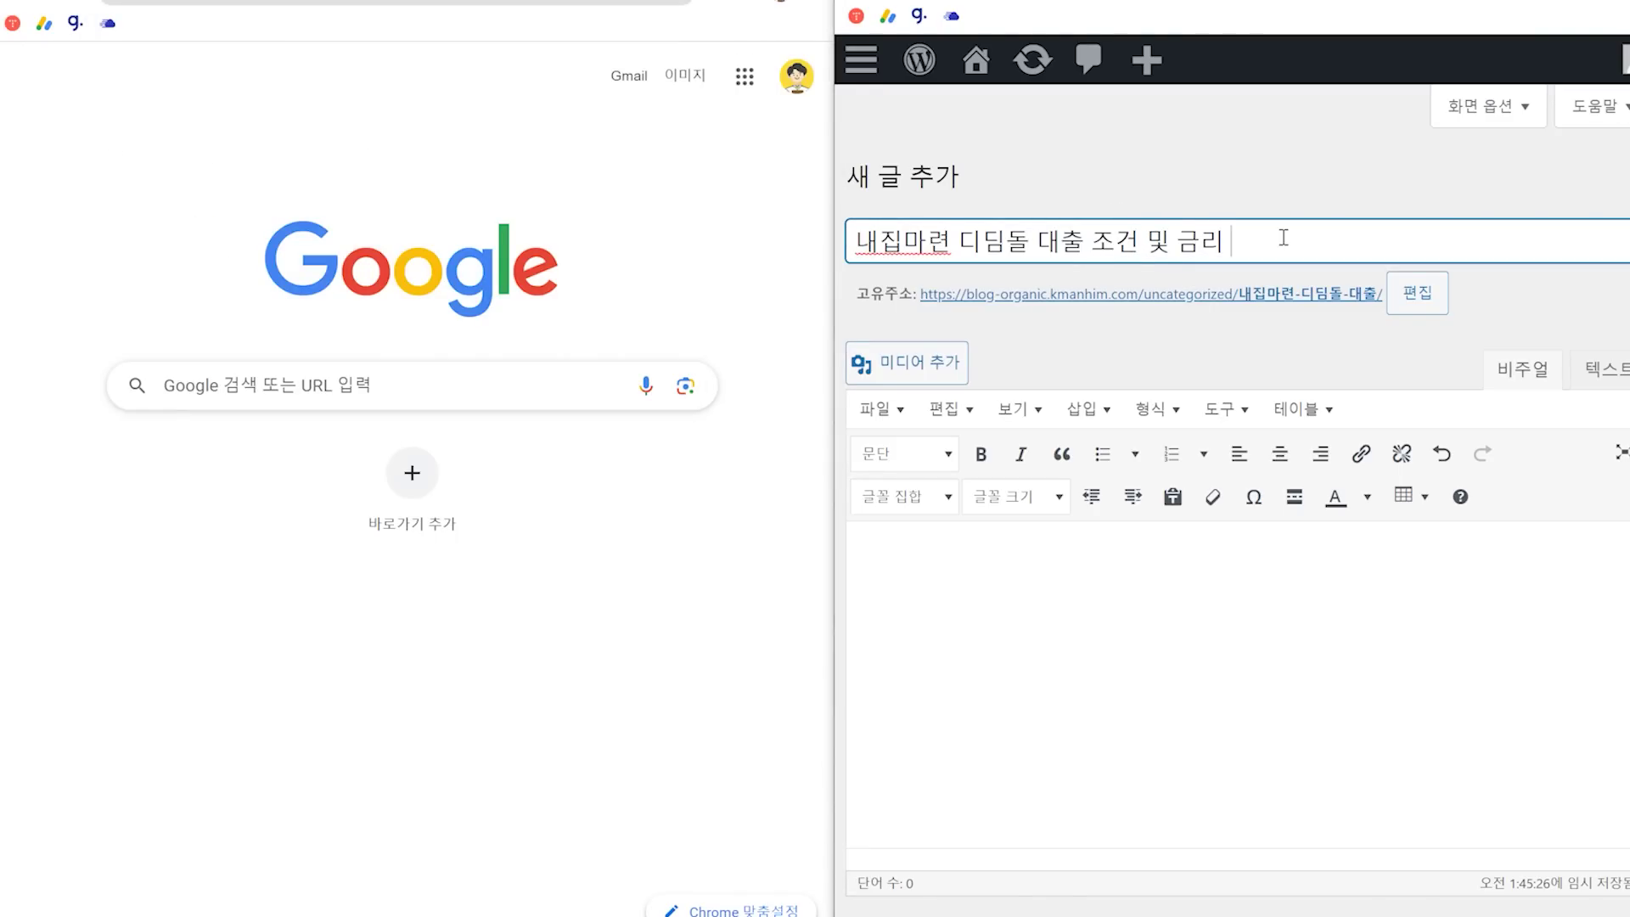
pyautogui.write('신ㅊ청하기(오핏')
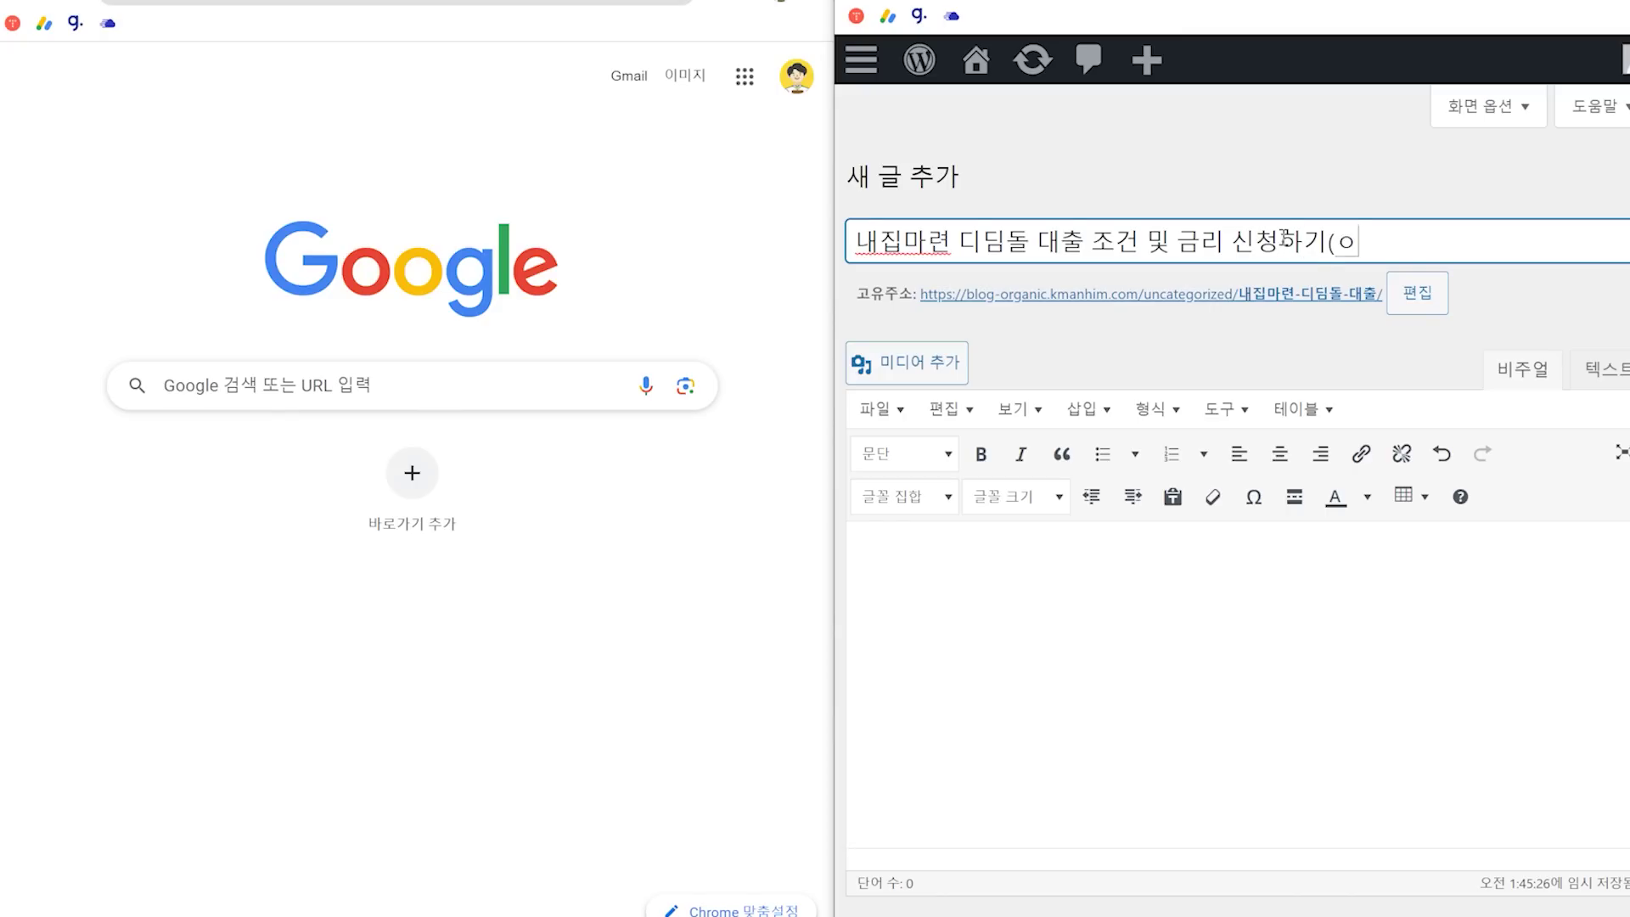
pyautogui.write('스텔 까지)')
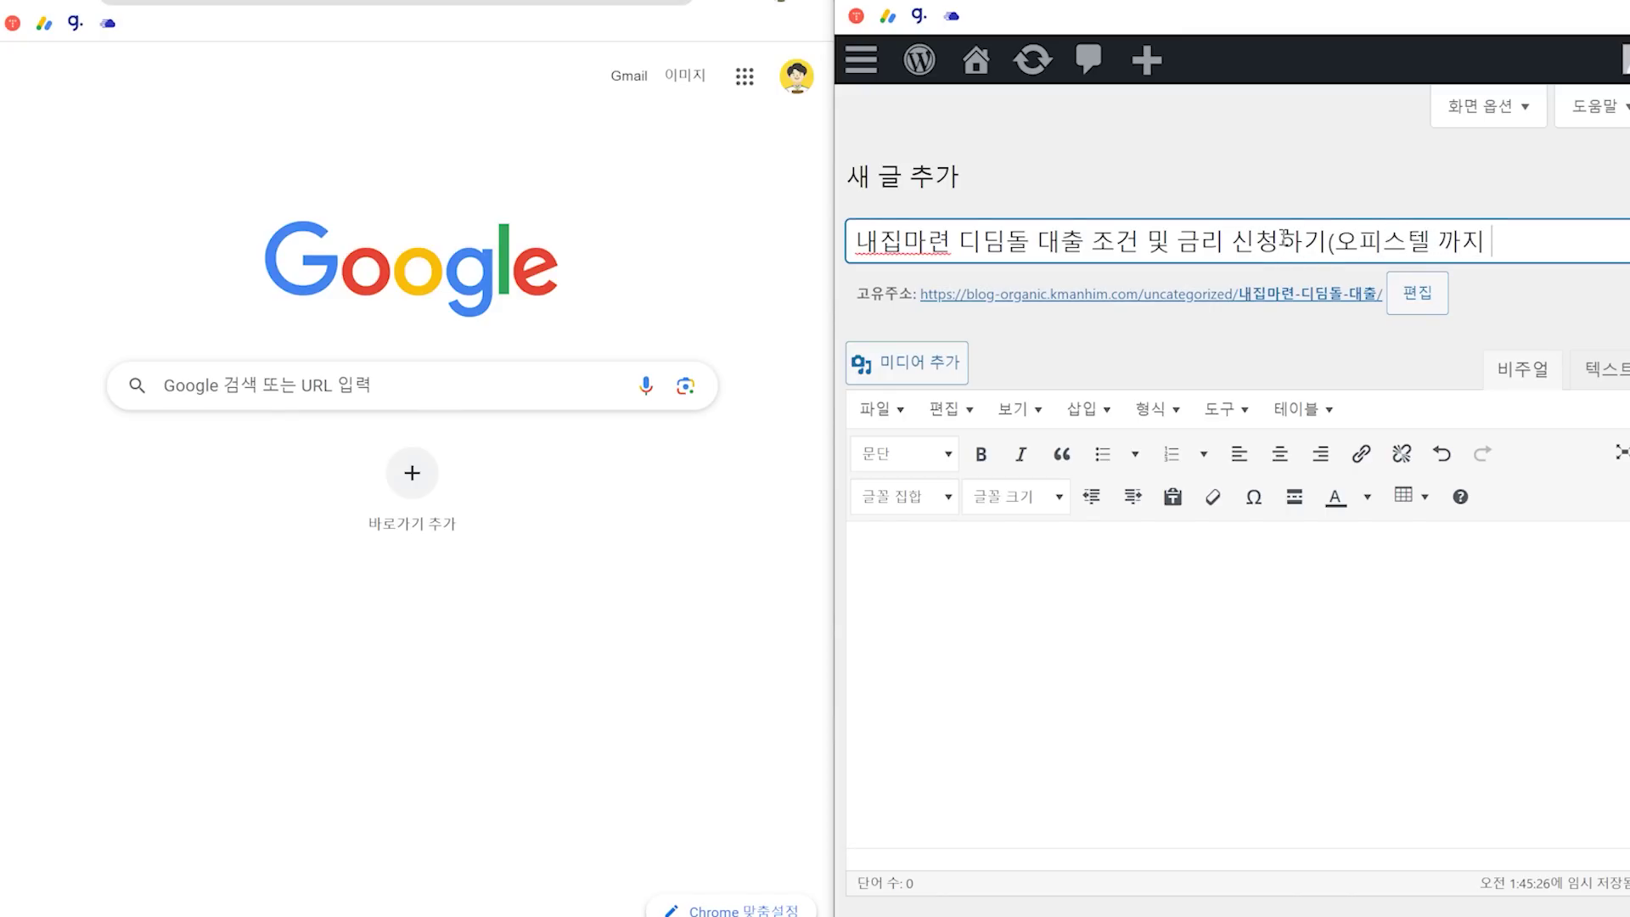
pyautogui.press('Left')
pyautogui.press('Left')
pyautogui.press('Left')
pyautogui.press('BackSpace')
pyautogui.press('End')
# Review the extended post title and compare it with Google's search suggestions for "내집마련 디딤돌 대출"
pyautogui.click(982, 242)
pyautogui.moveTo(1329, 242); pyautogui.dragTo(1557, 244)
pyautogui.click(1556, 246)
pyautogui.click(332, 1)
pyautogui.hotkey('ctrl', 'v')
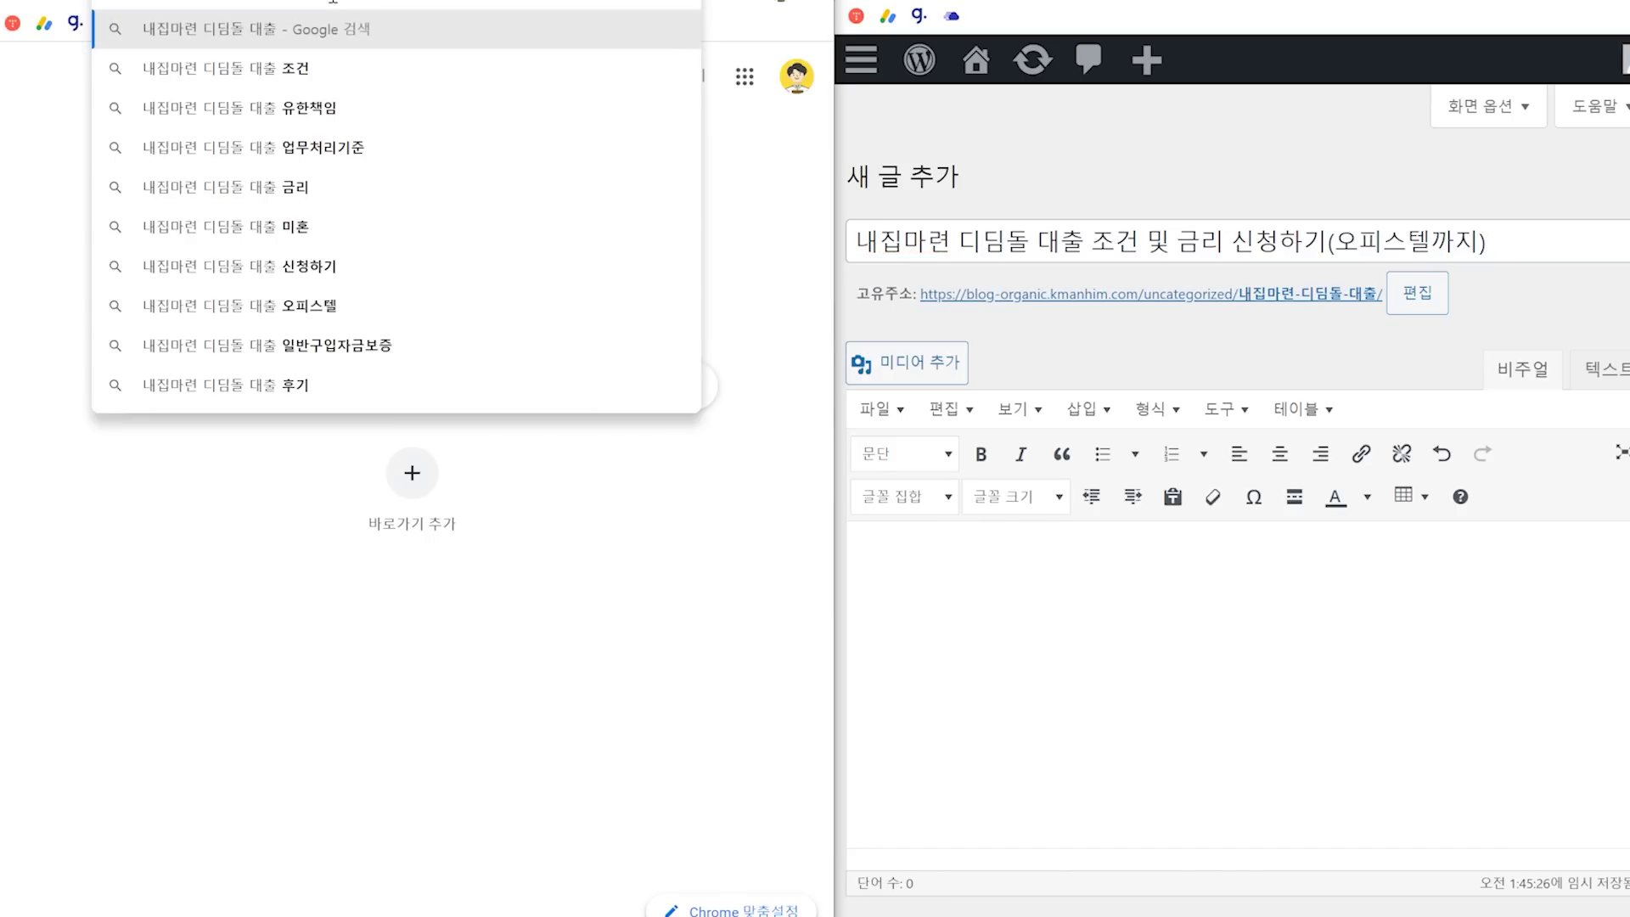